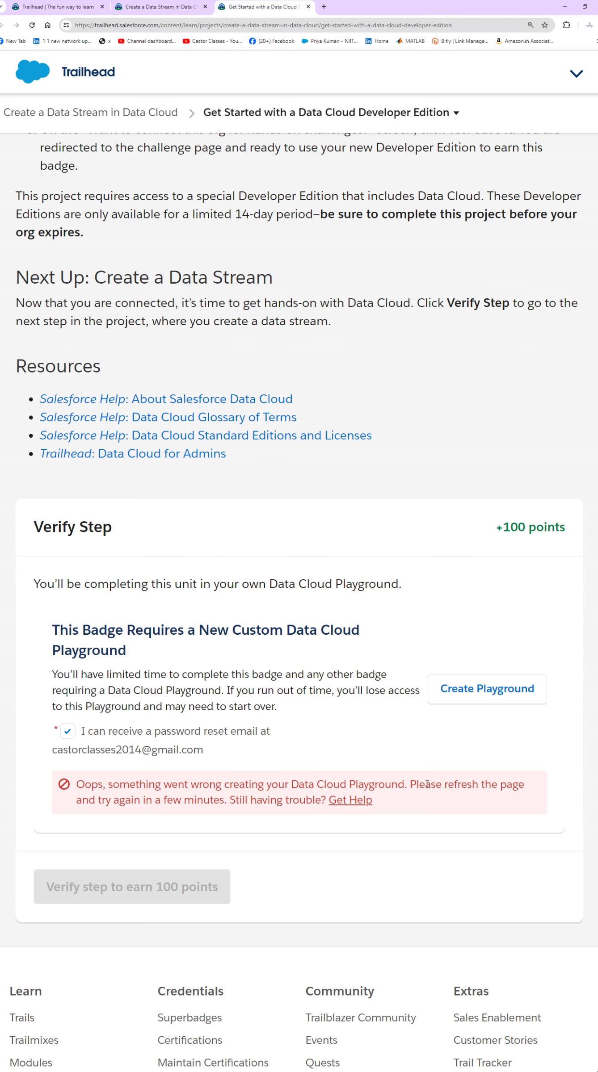
# Step: Retry the Data Cloud Playground, consent to the password reset email, and open Gmail in a new tab
pyautogui.click(448, 701)
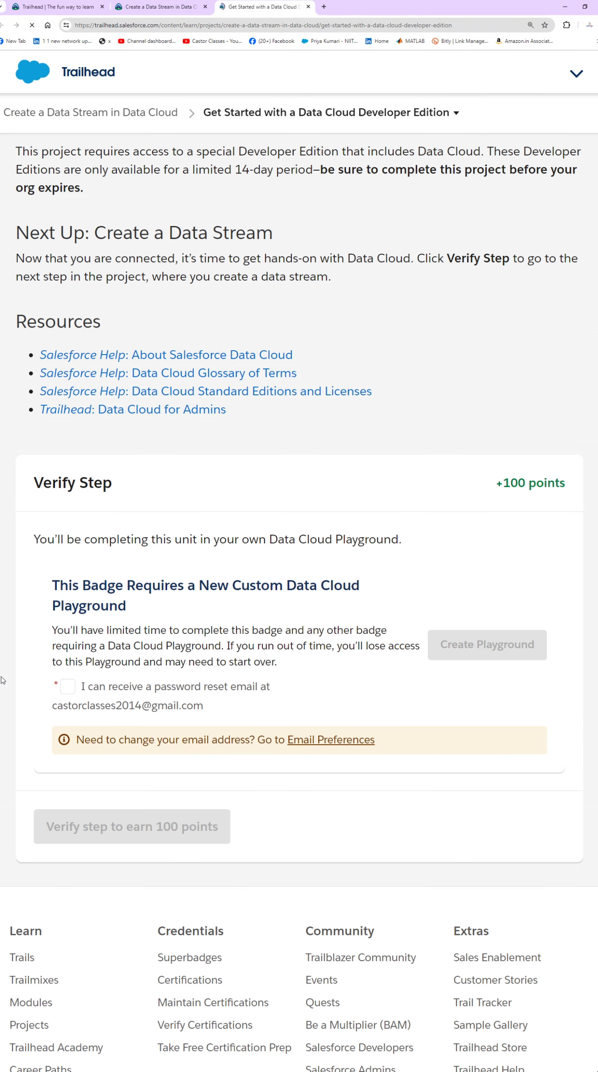
pyautogui.click(68, 687)
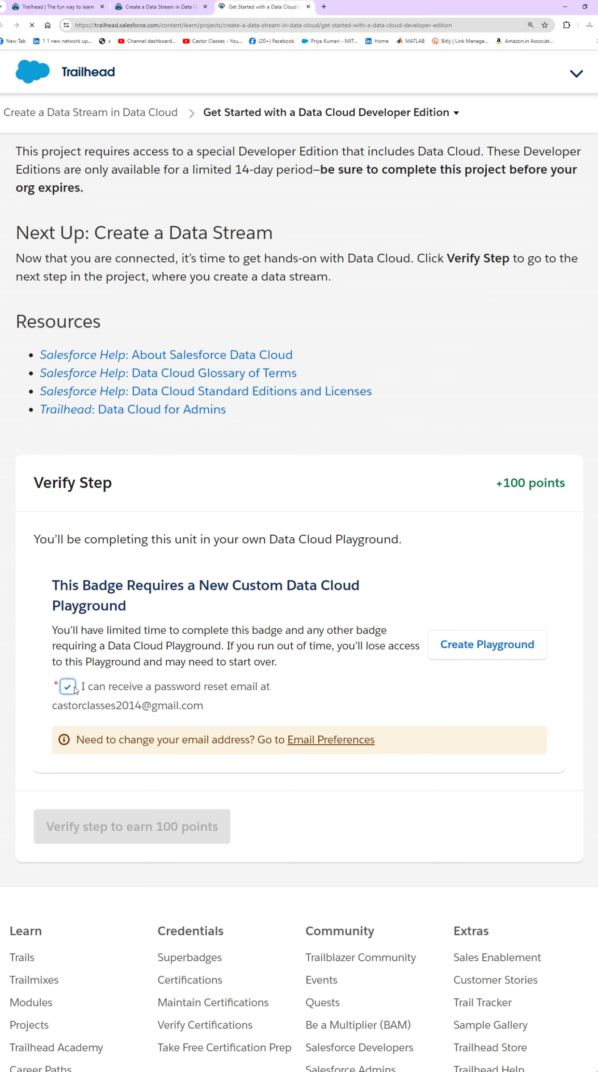
pyautogui.click(323, 7)
pyautogui.write('gmail')
pyautogui.press('Return')
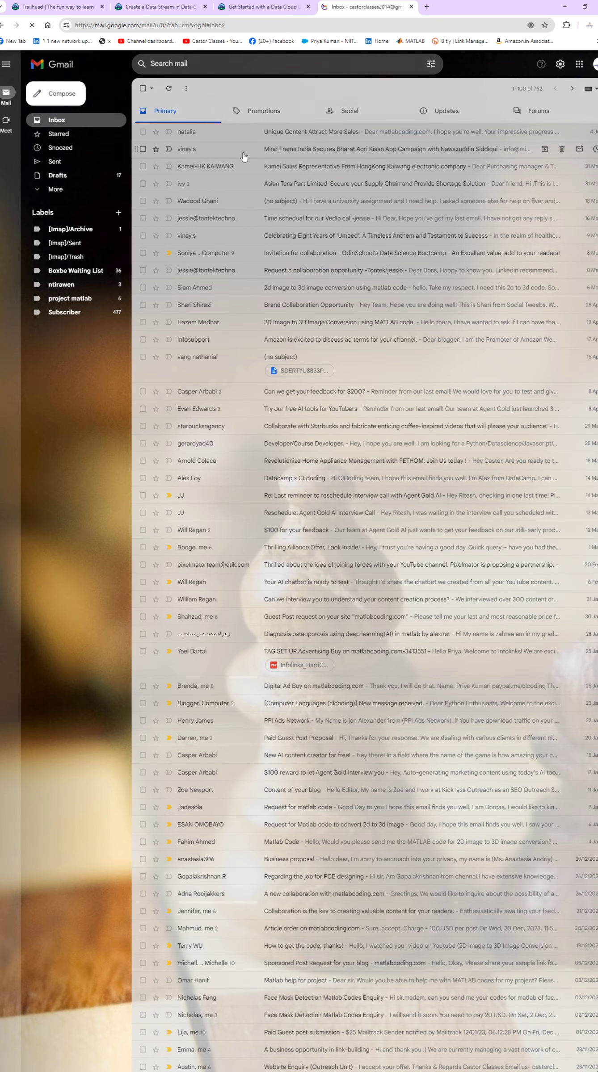
# Step: Check the Promotions, Social and Updates tabs, then follow the Salesforce password-reset email's link
pyautogui.click(261, 110)
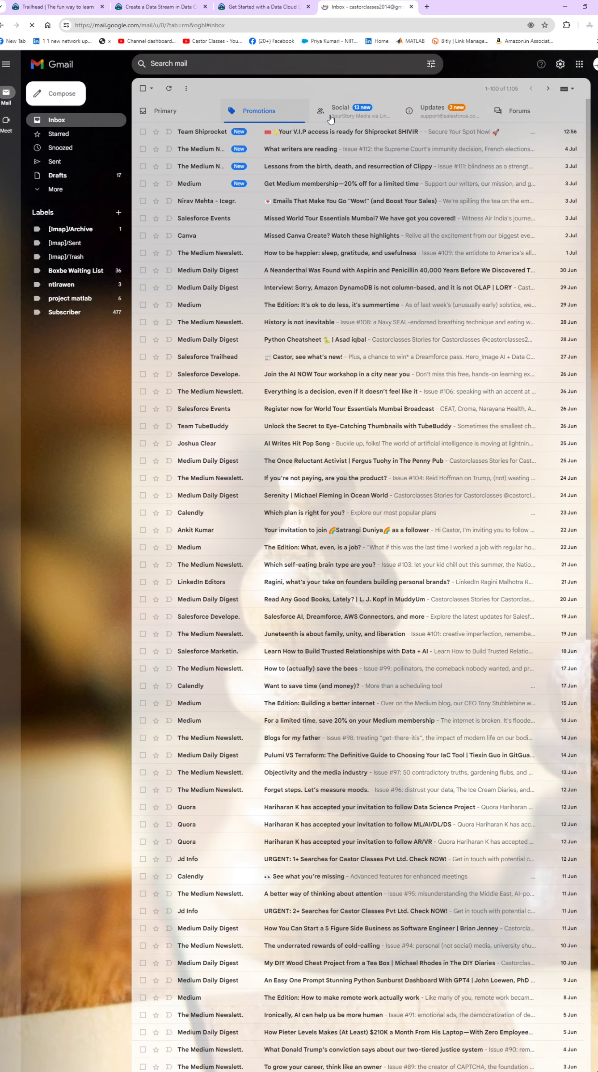
pyautogui.click(344, 114)
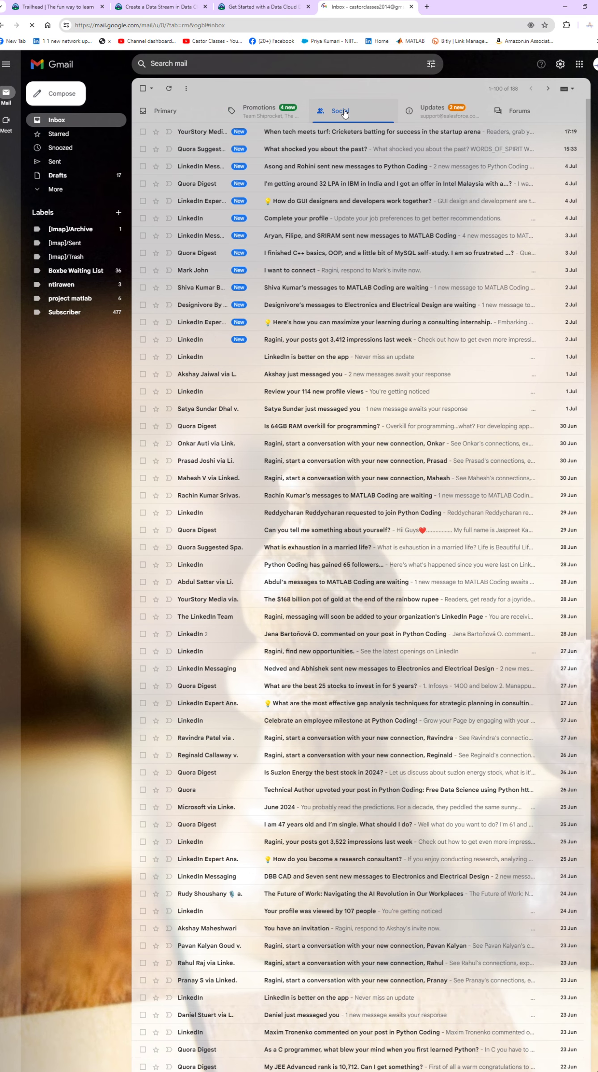
pyautogui.click(471, 106)
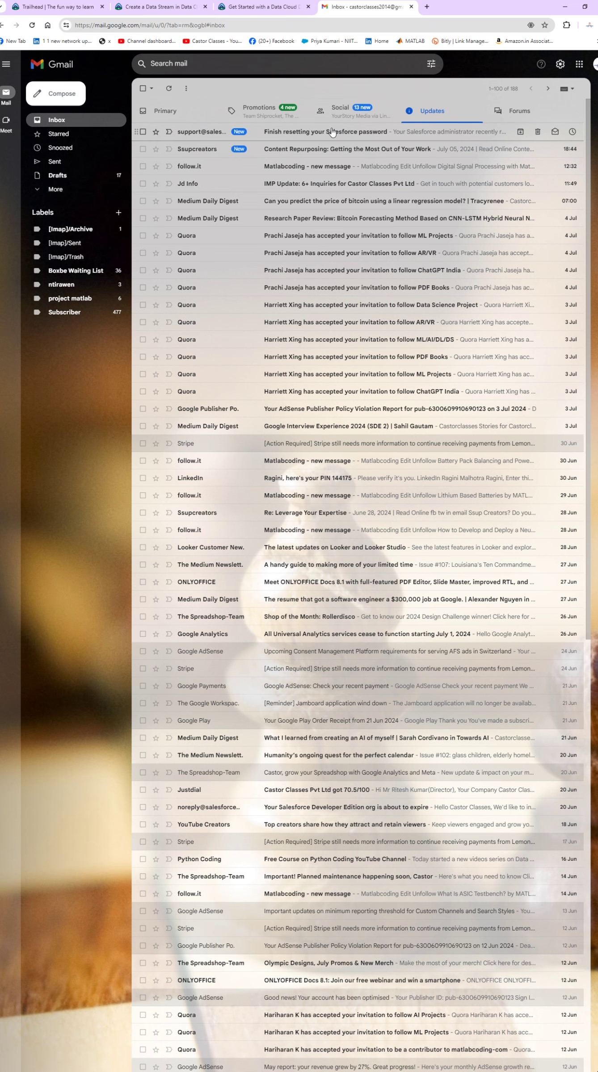
pyautogui.click(328, 131)
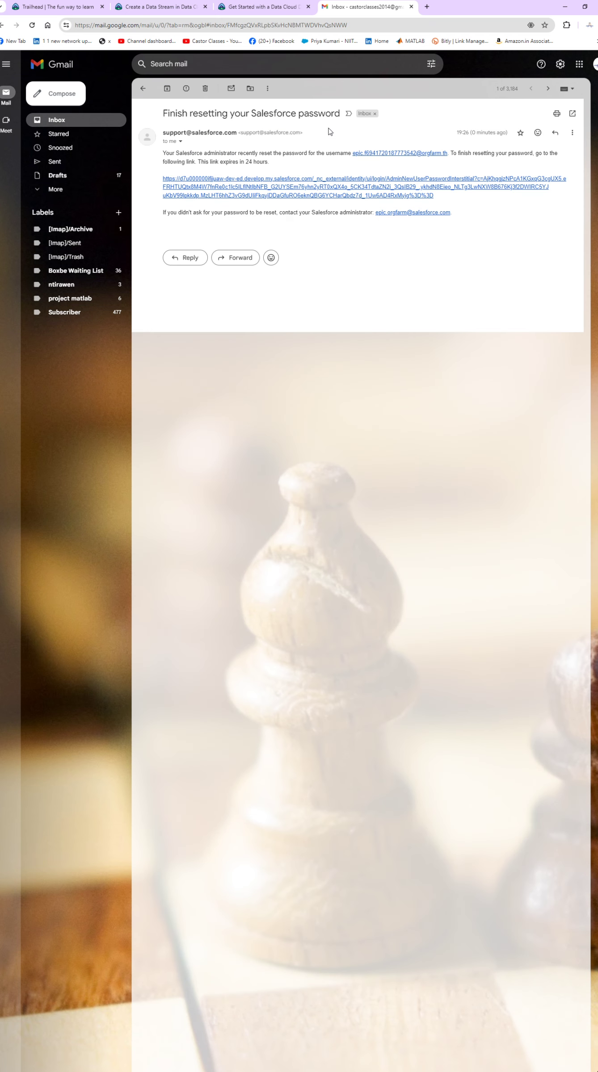
pyautogui.click(308, 187)
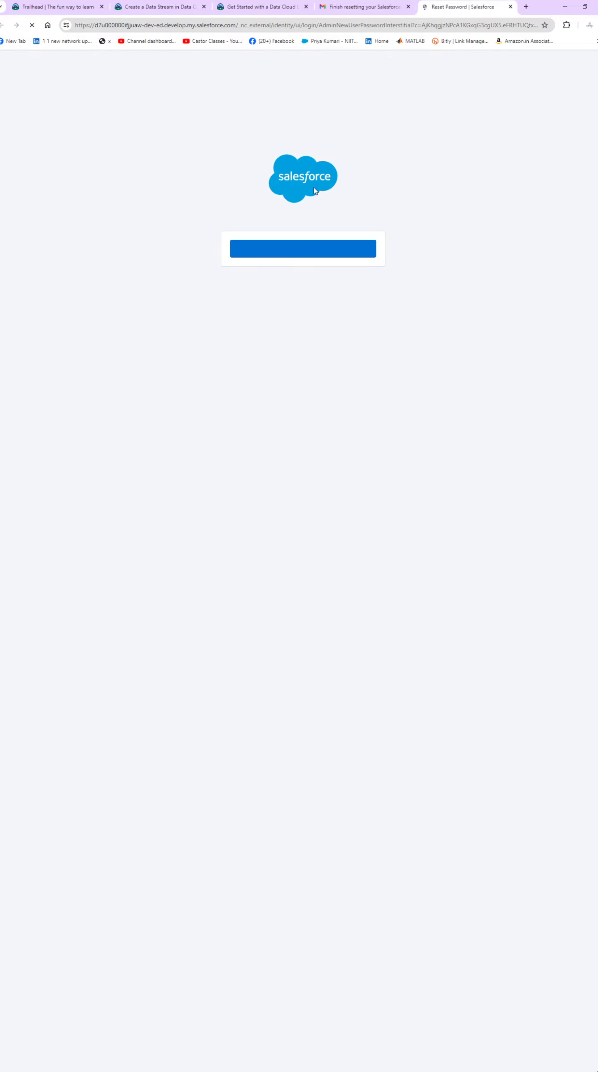
# Step: Enter and confirm a new account password, answer the birth-city security question, and submit
pyautogui.click(305, 253)
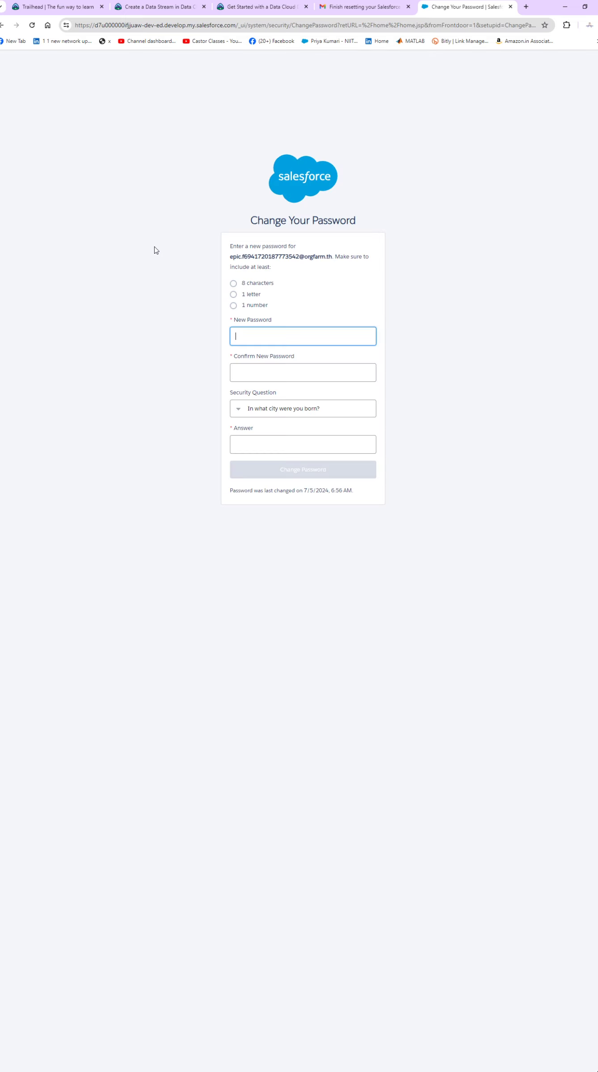
pyautogui.click(263, 336)
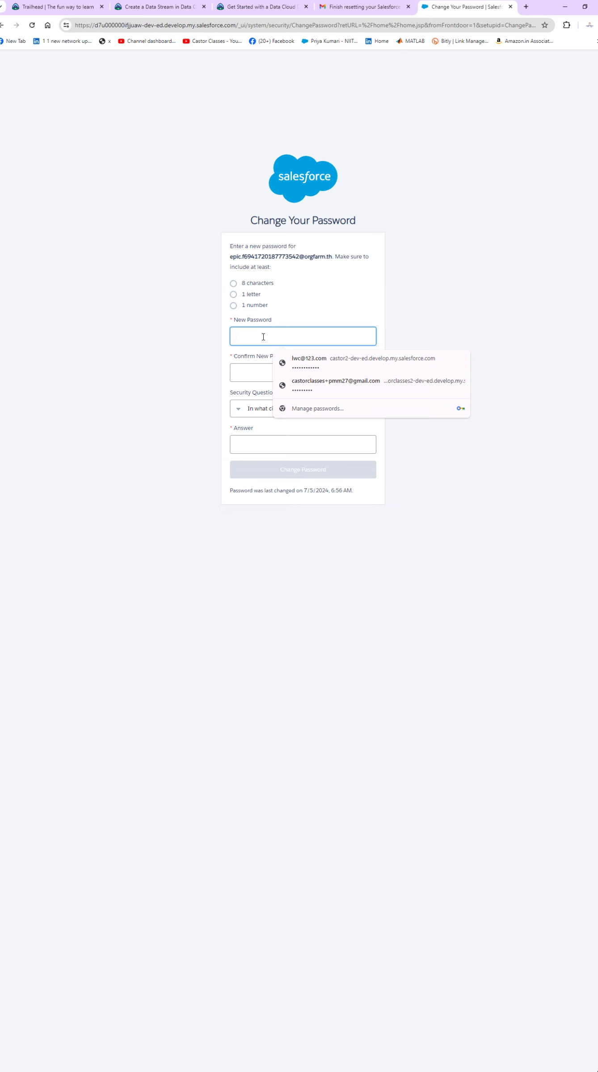
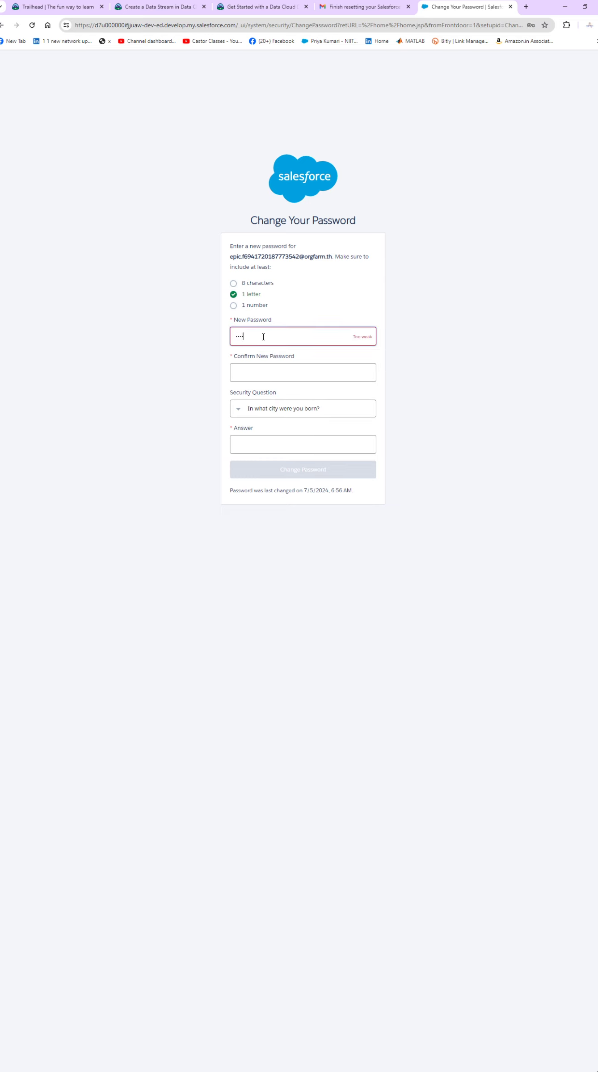
pyautogui.click(264, 367)
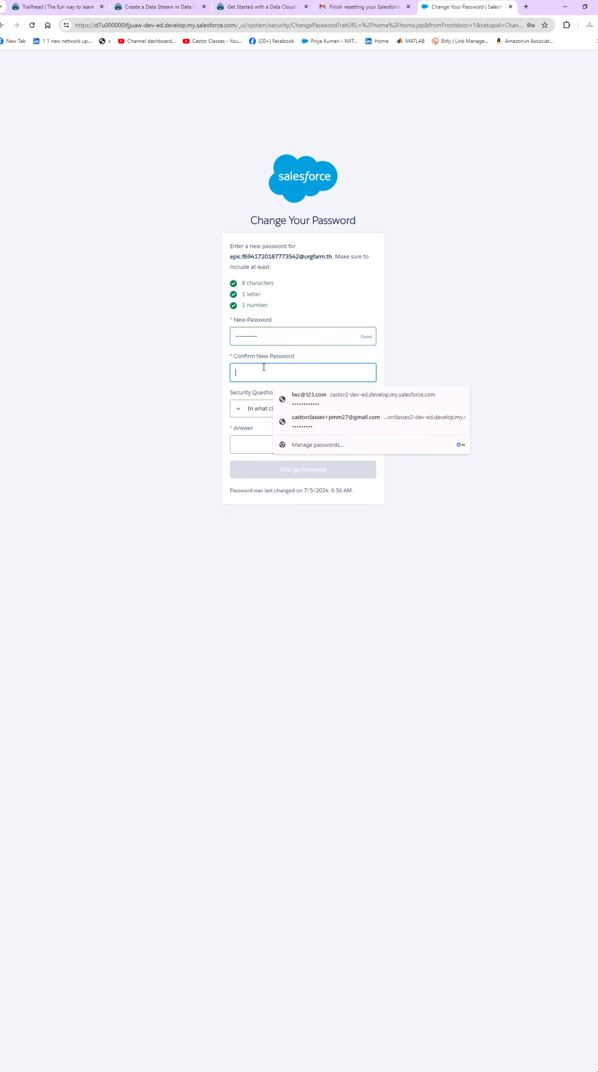
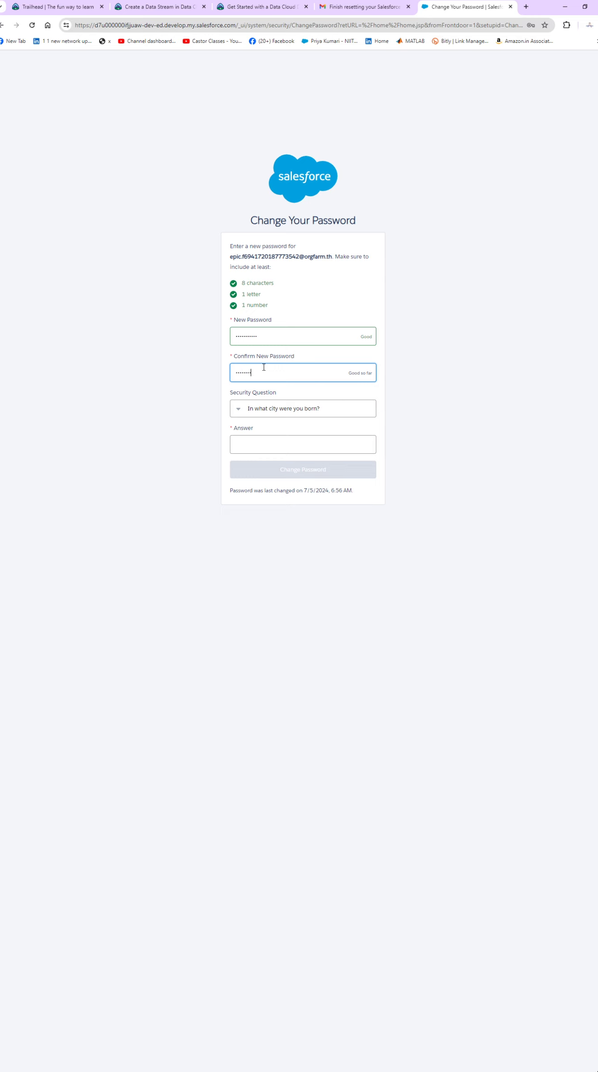
pyautogui.click(282, 449)
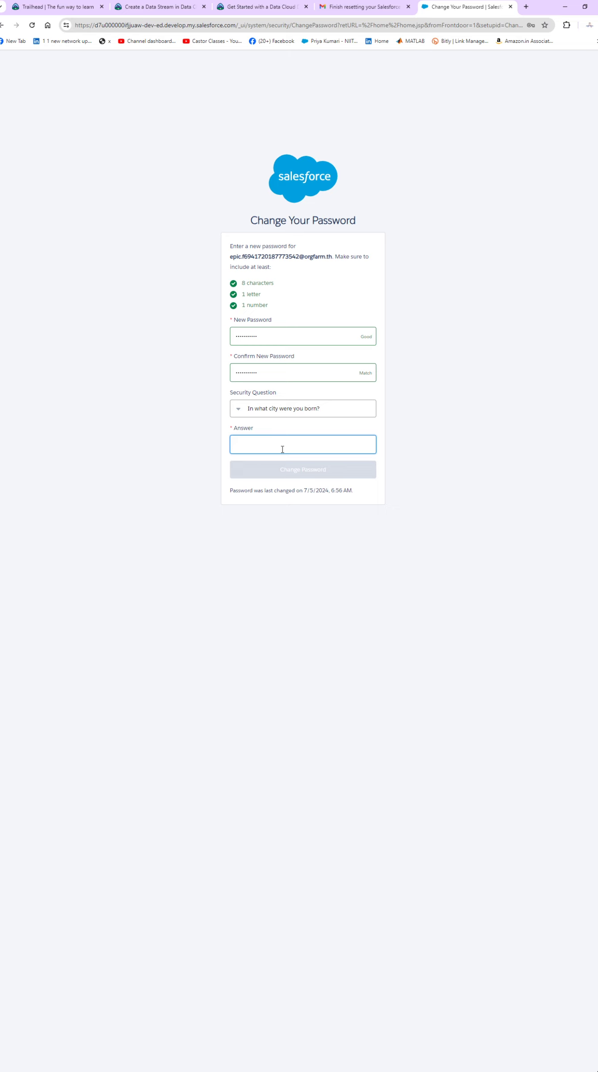
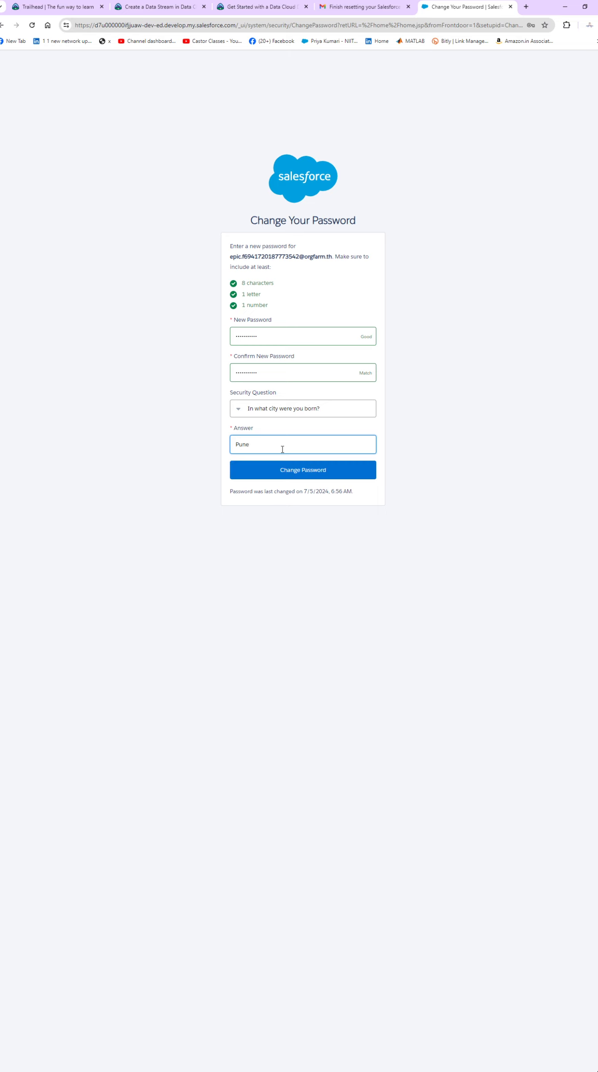
pyautogui.click(290, 470)
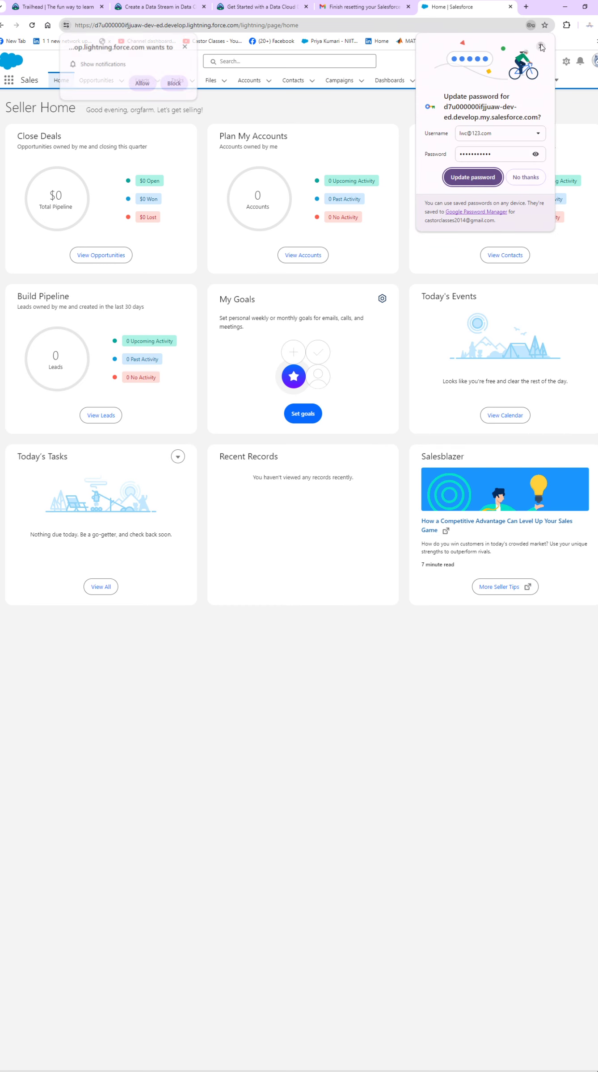
# Step: Allow notifications, dismiss Chrome's password bubble and the Welcome dialog, then return to the Trailhead tab
pyautogui.click(144, 85)
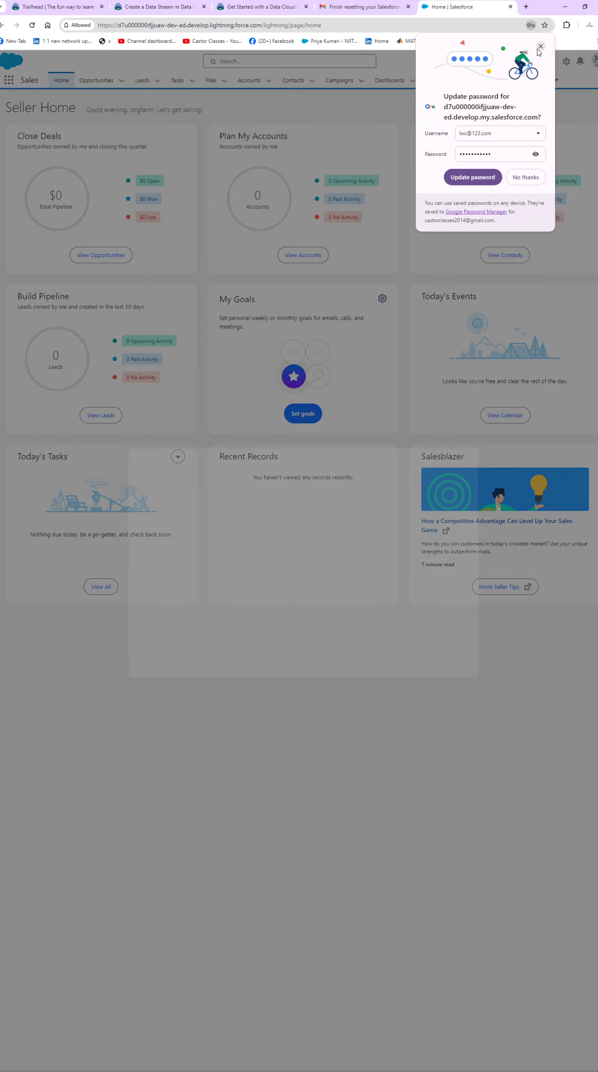
pyautogui.click(540, 45)
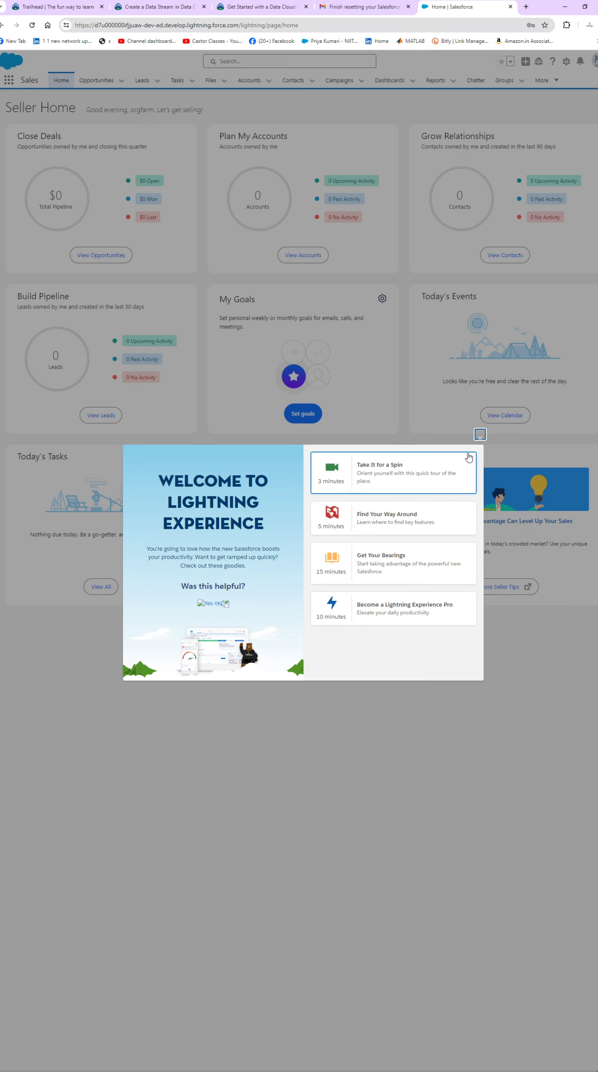
pyautogui.click(479, 435)
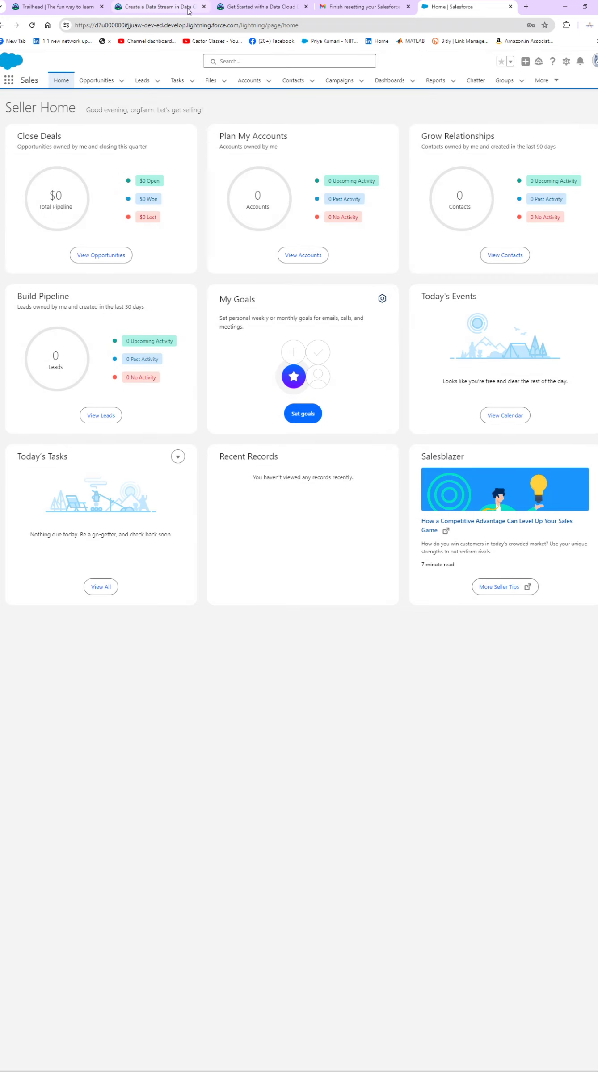
pyautogui.click(232, 6)
# Step: Scroll the Trailhead page, then open and close the profile options on Salesforce Seller Home
pyautogui.scroll(2, 213, 529)
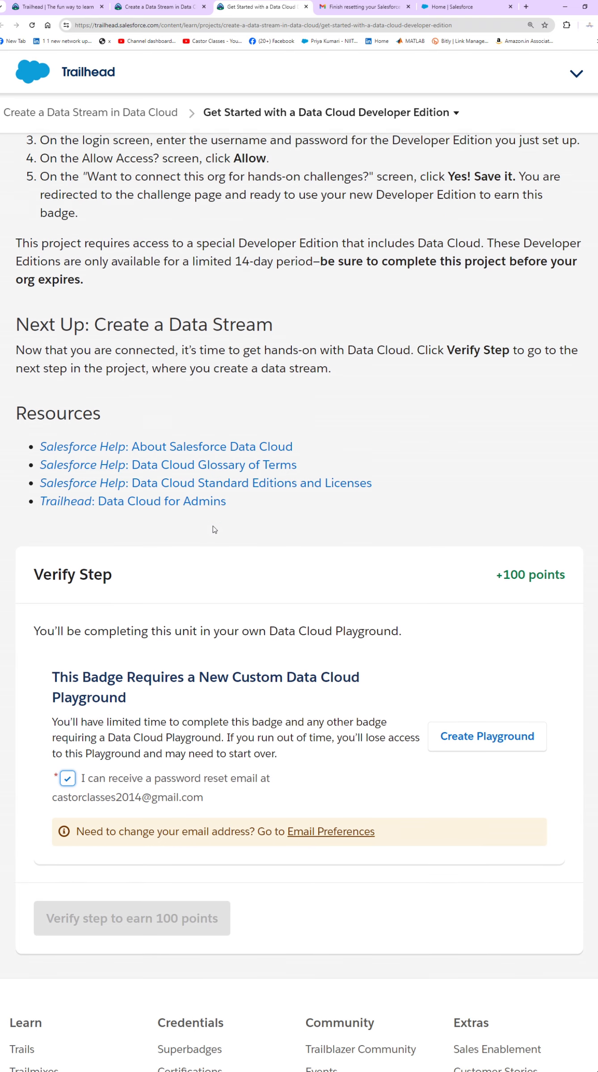
pyautogui.scroll(2, 213, 529)
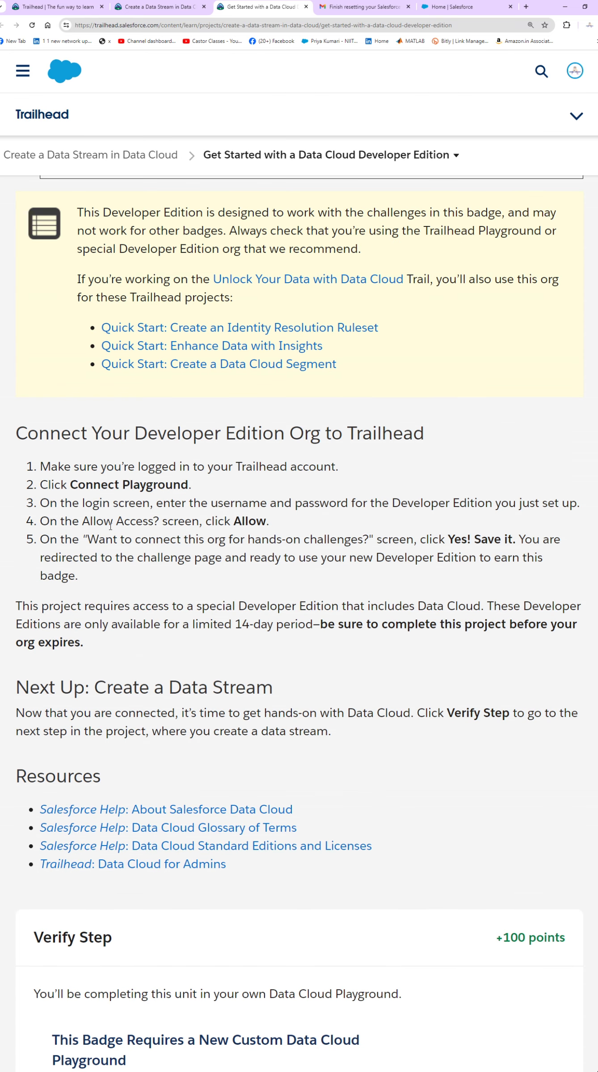
pyautogui.scroll(-8, 433, 628)
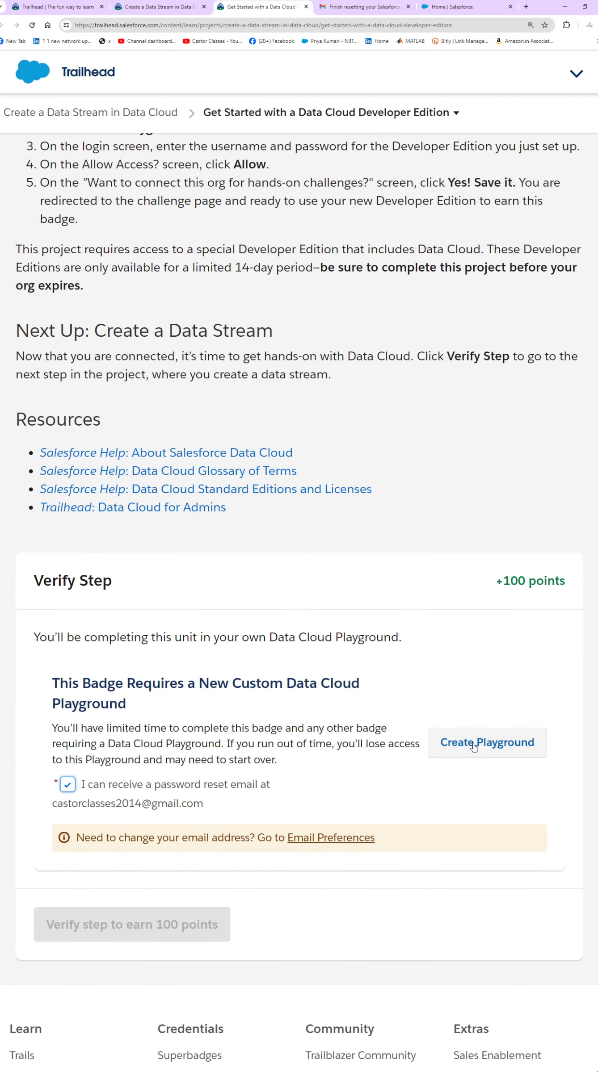
pyautogui.scroll(4, 292, 710)
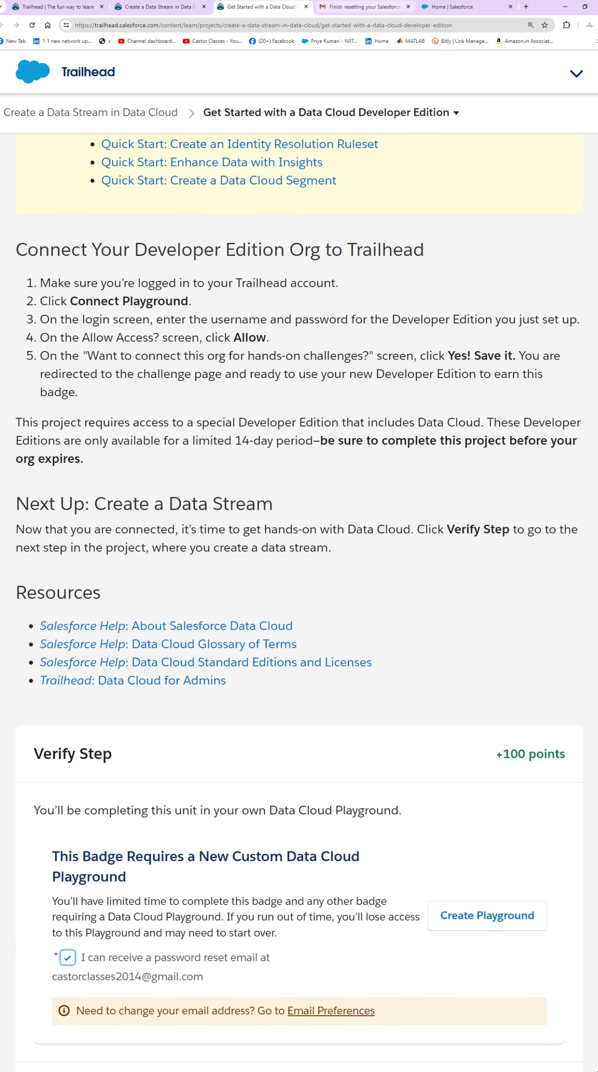
pyautogui.click(445, 7)
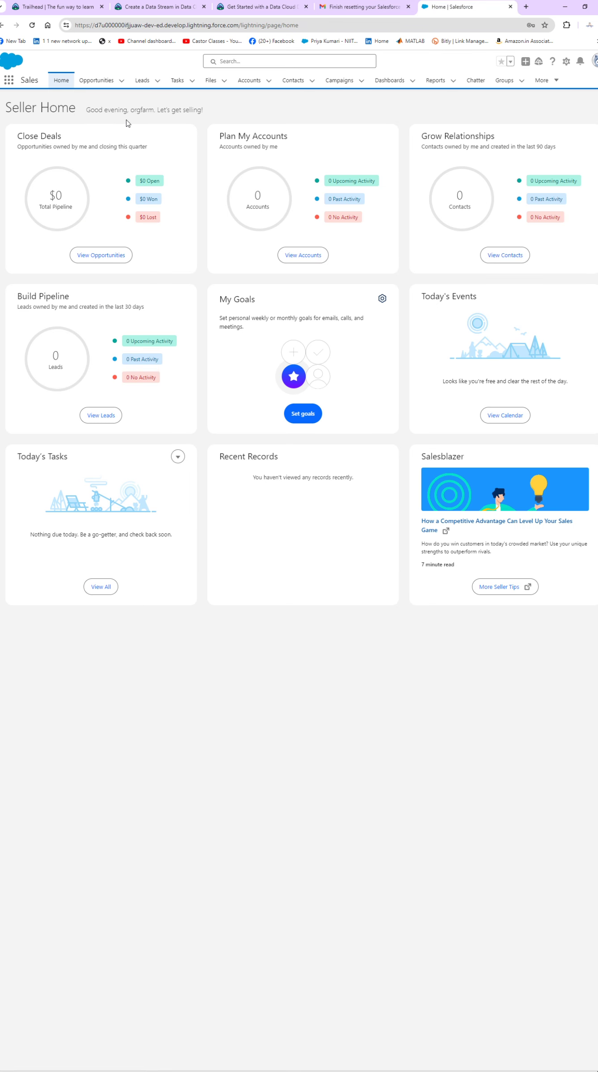
pyautogui.click(567, 62)
pyautogui.click(594, 61)
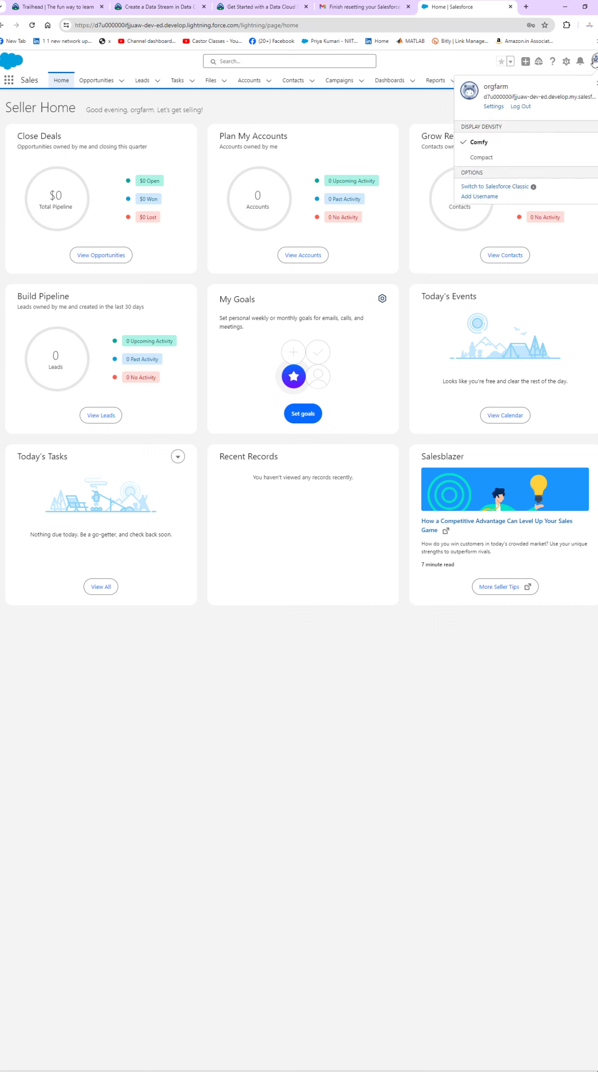
pyautogui.click(366, 110)
# Step: Highlight connection steps 1–4 in the Trailhead lesson, then return to Seller Home
pyautogui.click(241, 7)
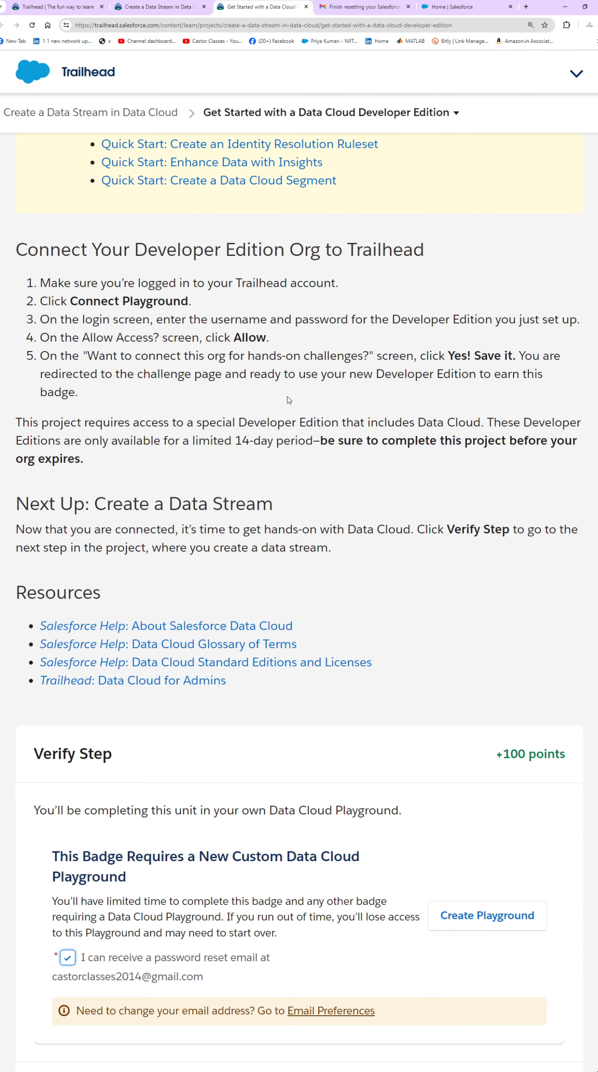
pyautogui.scroll(-2, 288, 400)
pyautogui.scroll(4, 288, 398)
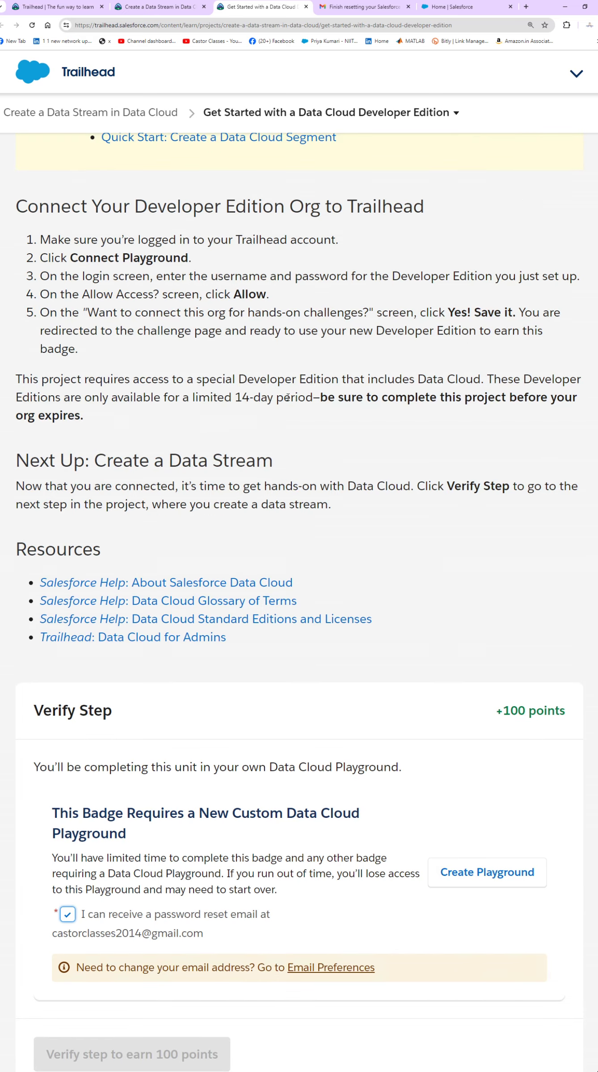
pyautogui.moveTo(50, 424); pyautogui.dragTo(176, 424)
pyautogui.moveTo(243, 425); pyautogui.dragTo(415, 482)
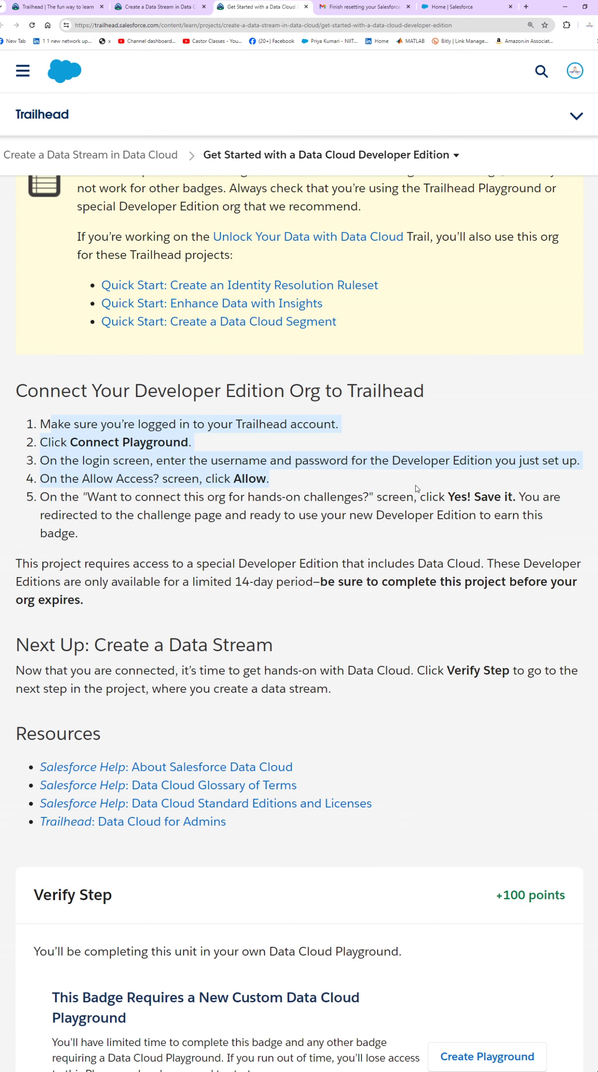
pyautogui.click(474, 10)
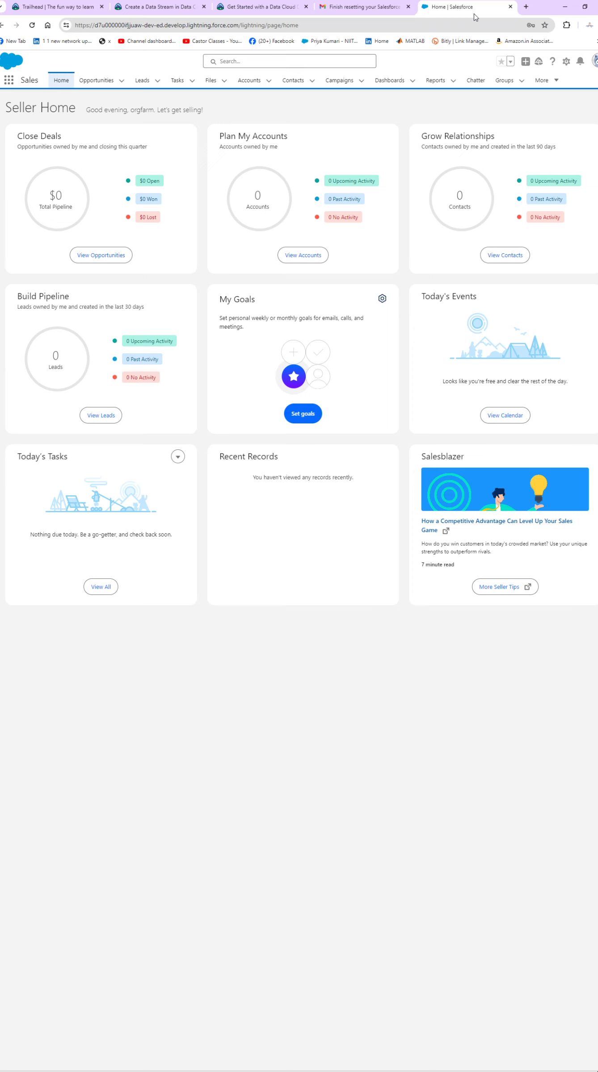
# Step: Open the App Launcher and the account menu with log-out options in Salesforce
pyautogui.click(9, 81)
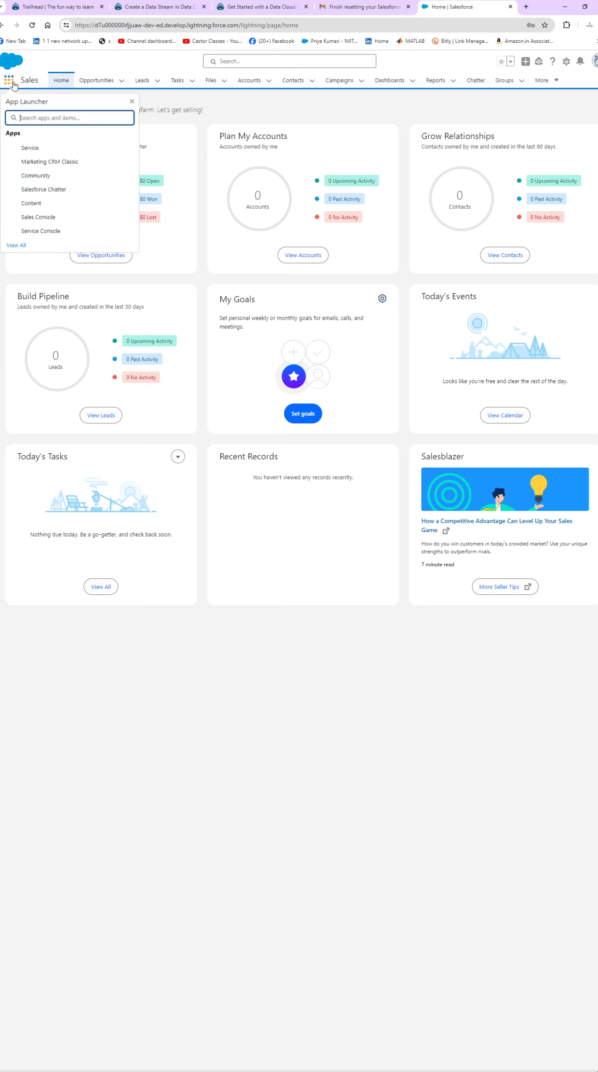
pyautogui.click(526, 7)
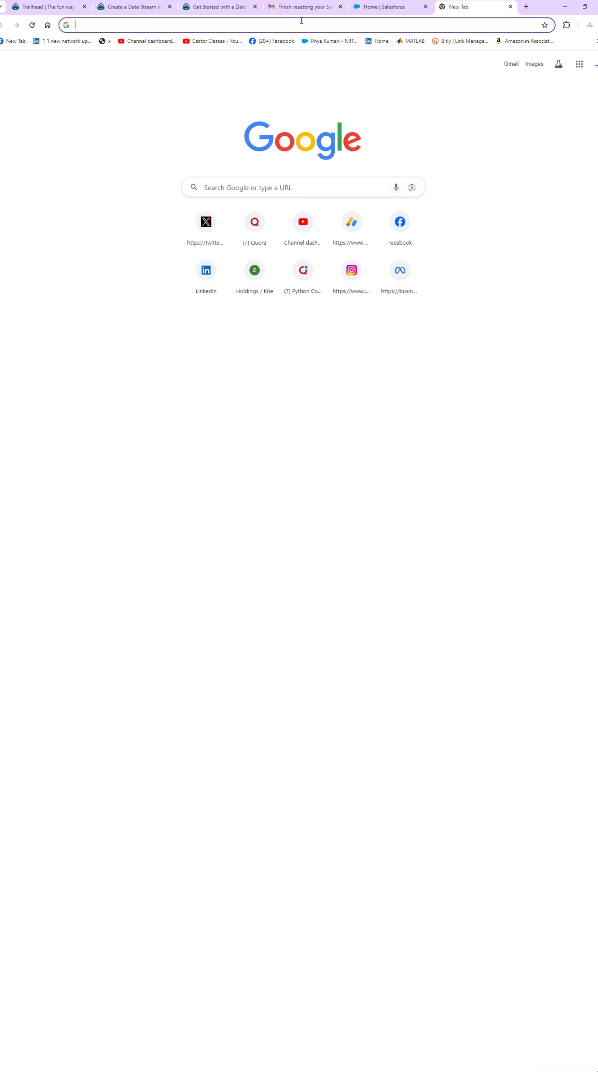
pyautogui.click(387, 7)
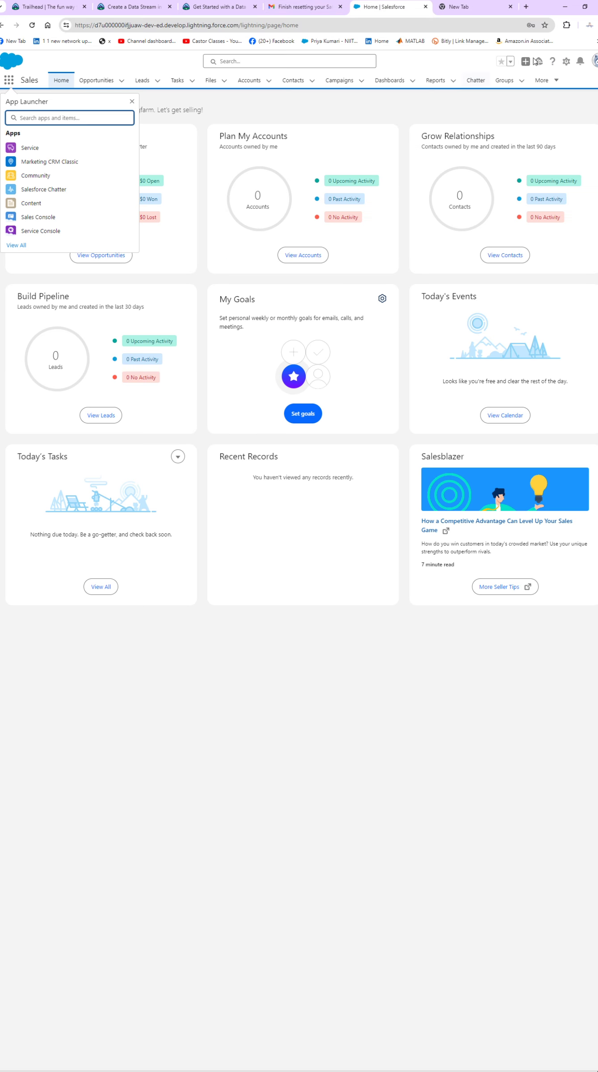
pyautogui.click(595, 67)
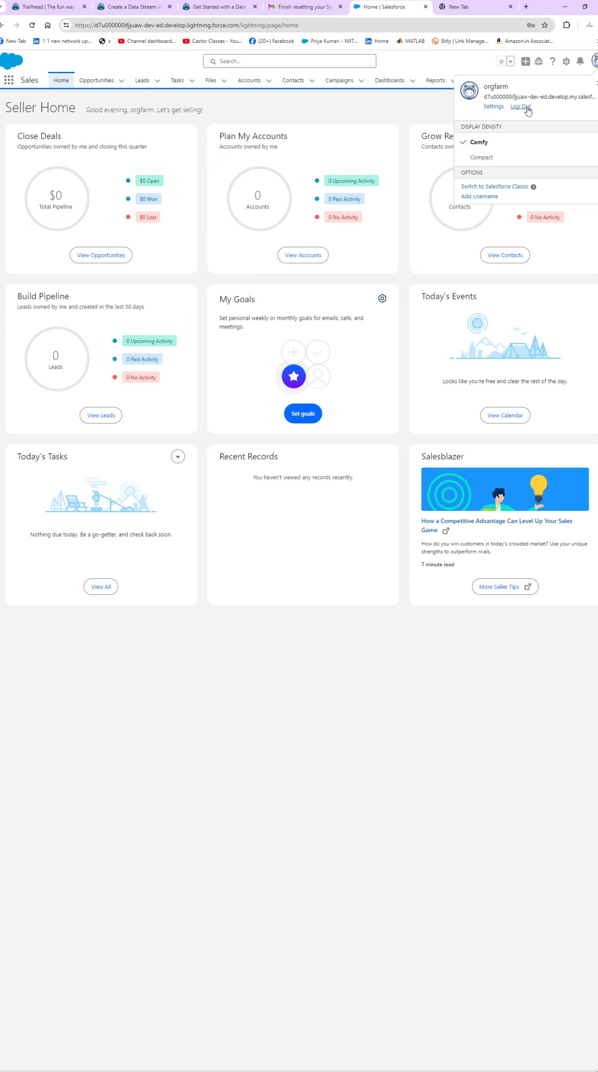
# Step: Close the blank new tab where 'sales' was typed and switch to the Gmail reset email
pyautogui.click(465, 7)
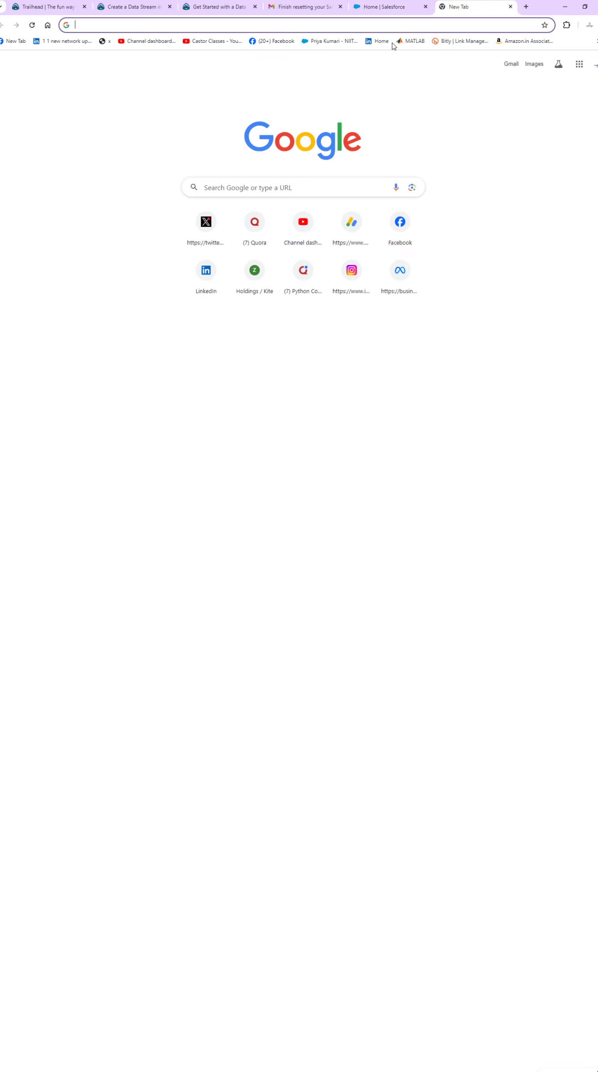
pyautogui.write('sales')
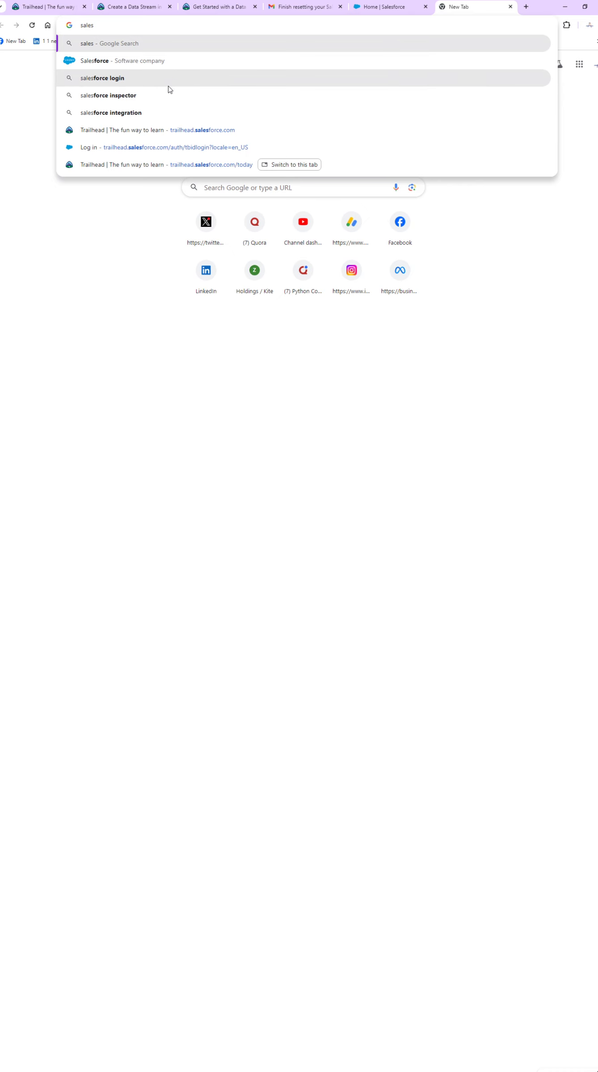
pyautogui.click(510, 7)
pyautogui.click(510, 6)
pyautogui.click(340, 12)
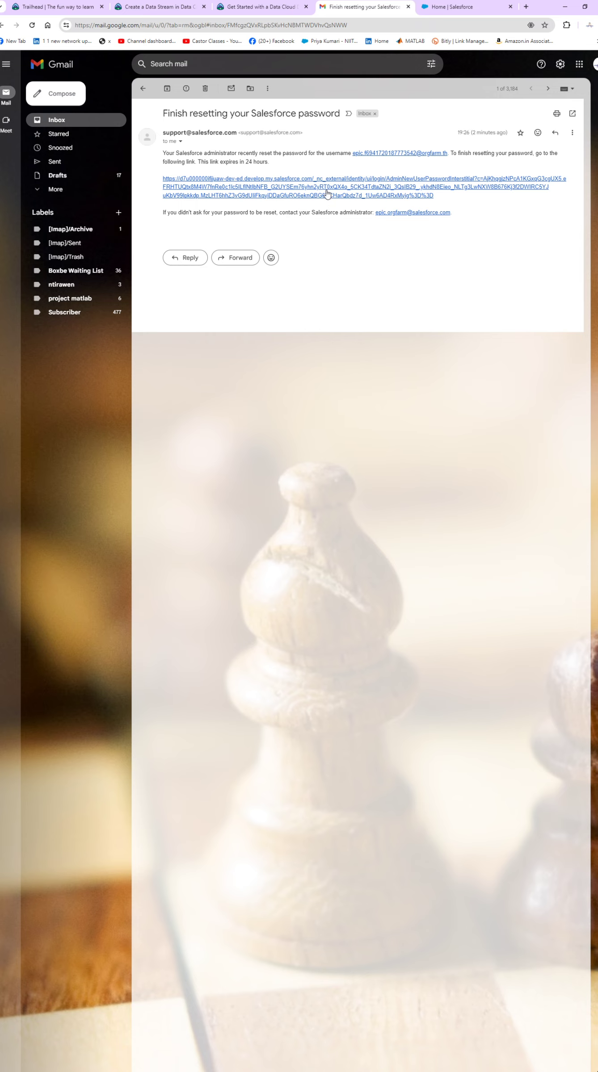
# Step: Step the Salesforce tab back to the Ready for a new password? page and start a blank tab
pyautogui.click(327, 193)
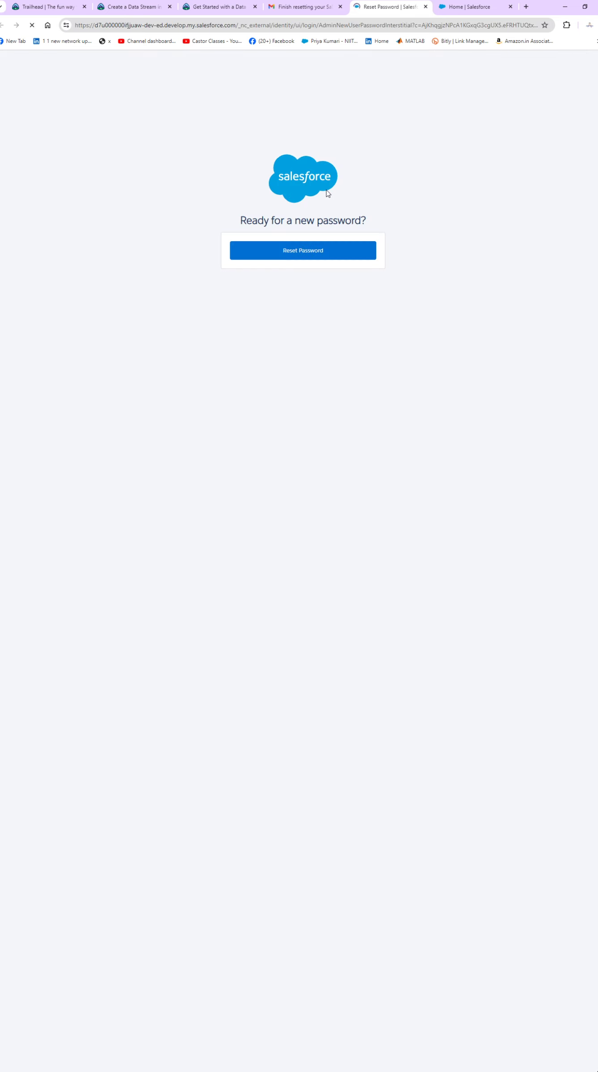
pyautogui.click(425, 7)
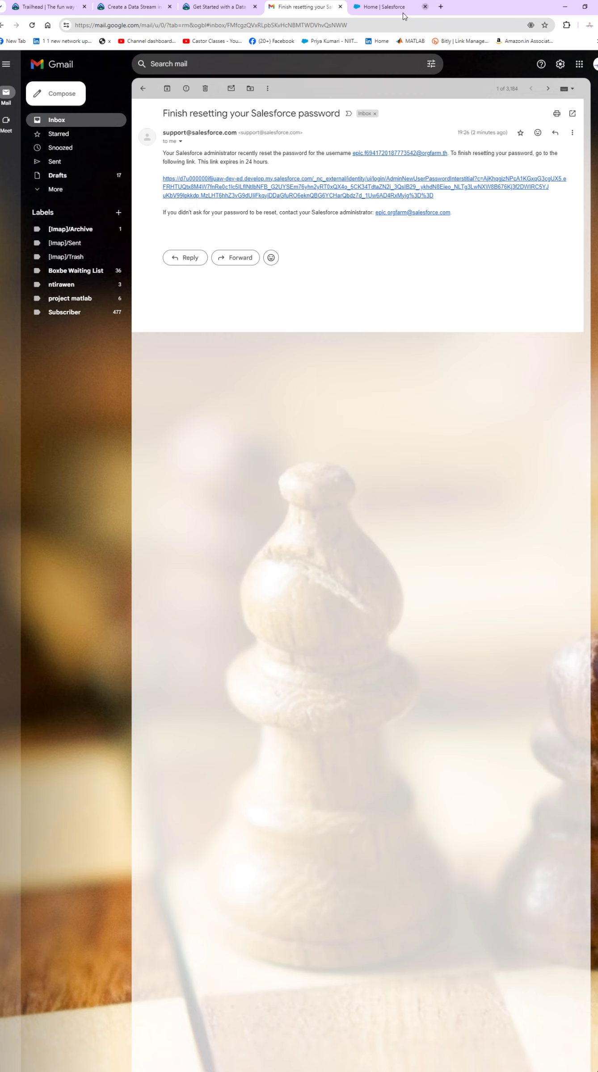
pyautogui.click(447, 6)
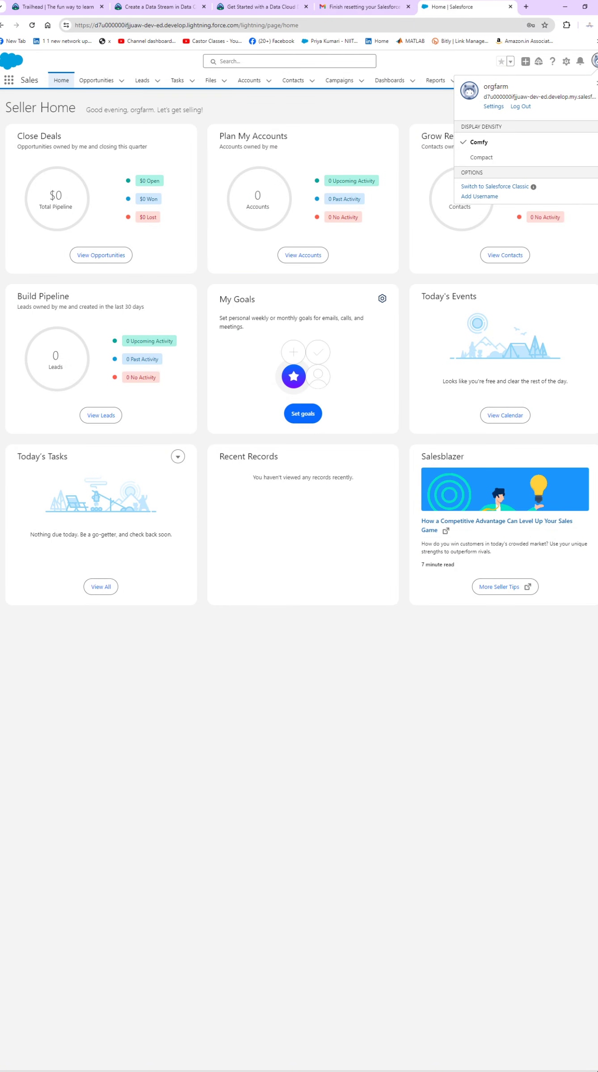
pyautogui.click(3, 25)
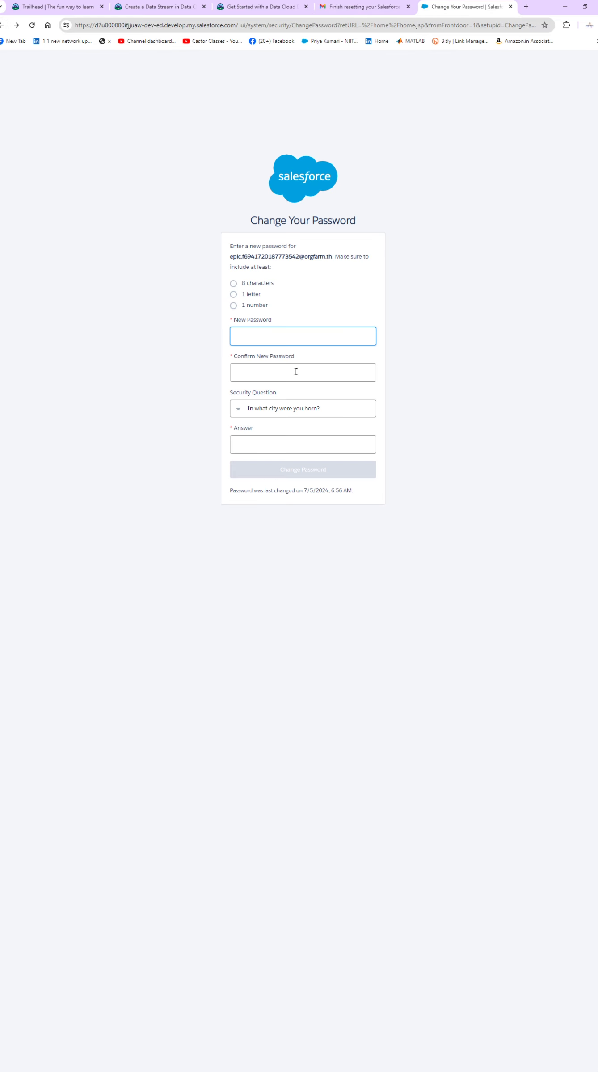
pyautogui.click(3, 23)
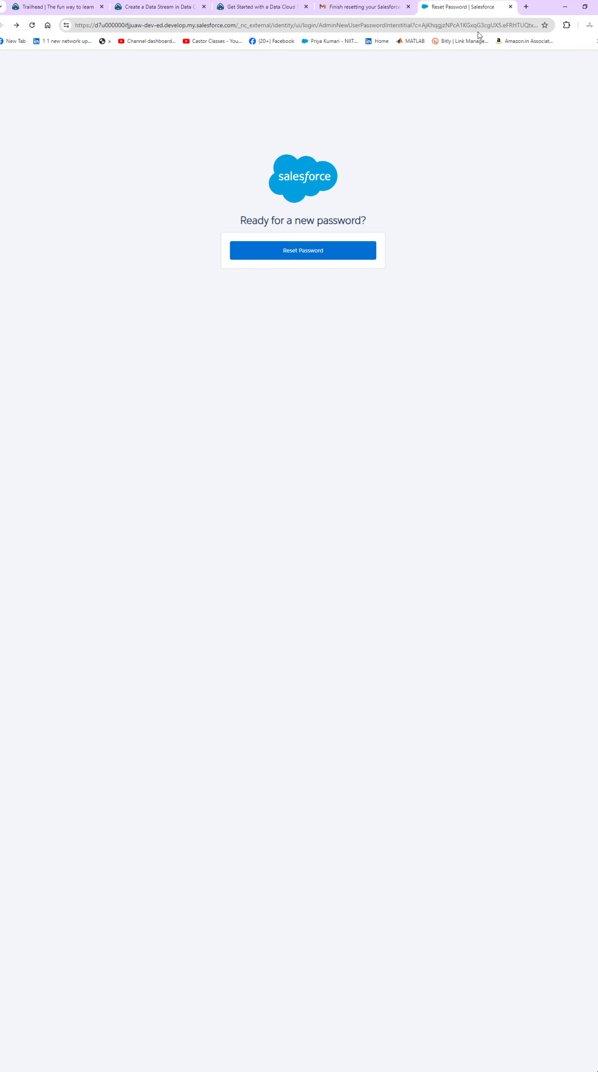
pyautogui.click(525, 7)
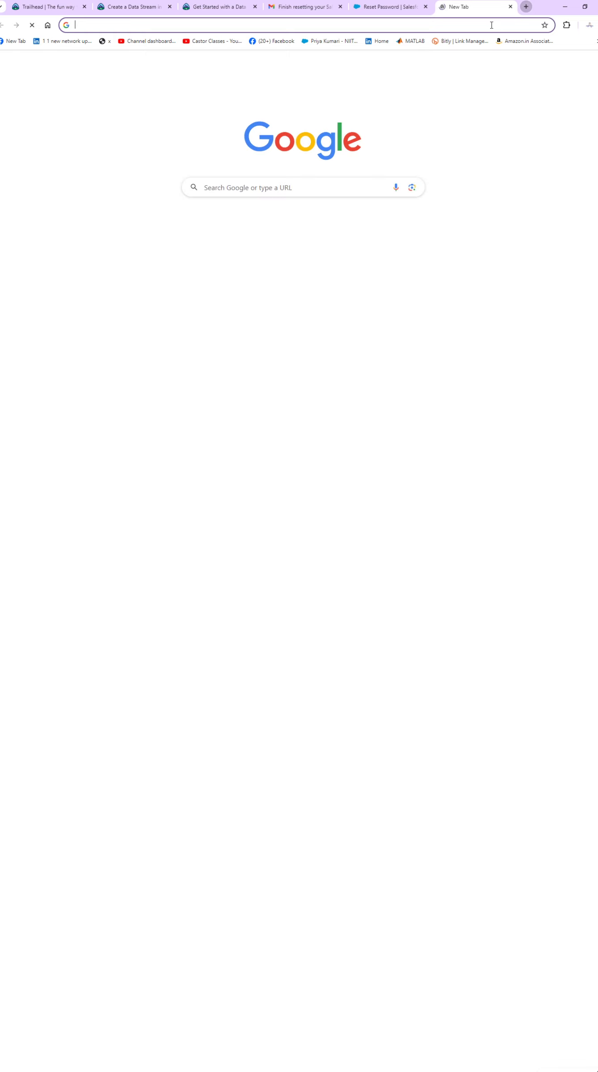
# Step: Search 'salesforce login', open Login | Salesforce with a different username, then return to Gmail
pyautogui.write('sales')
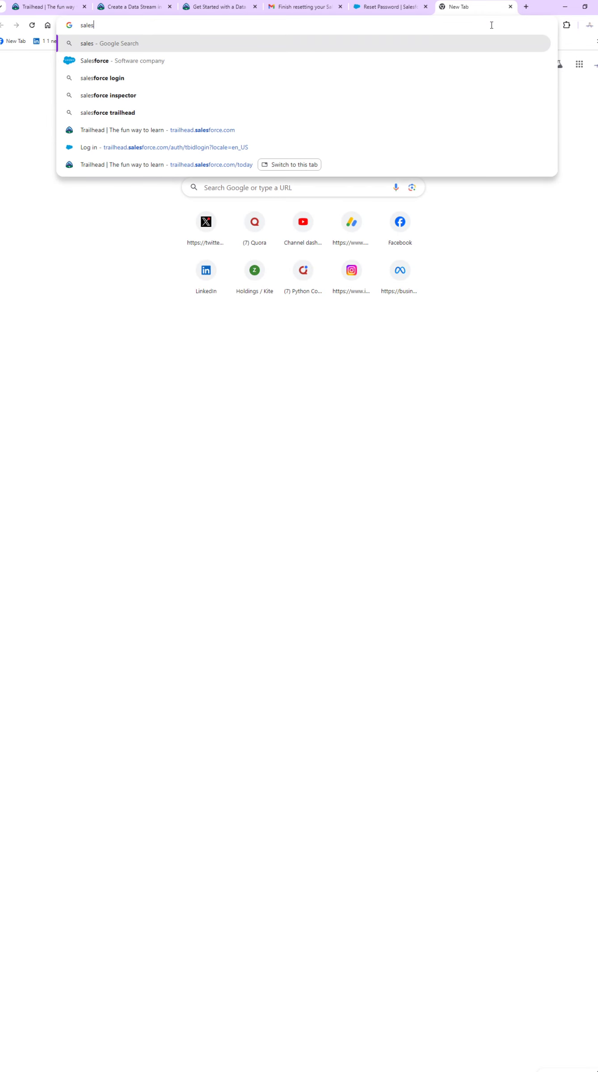
pyautogui.click(234, 81)
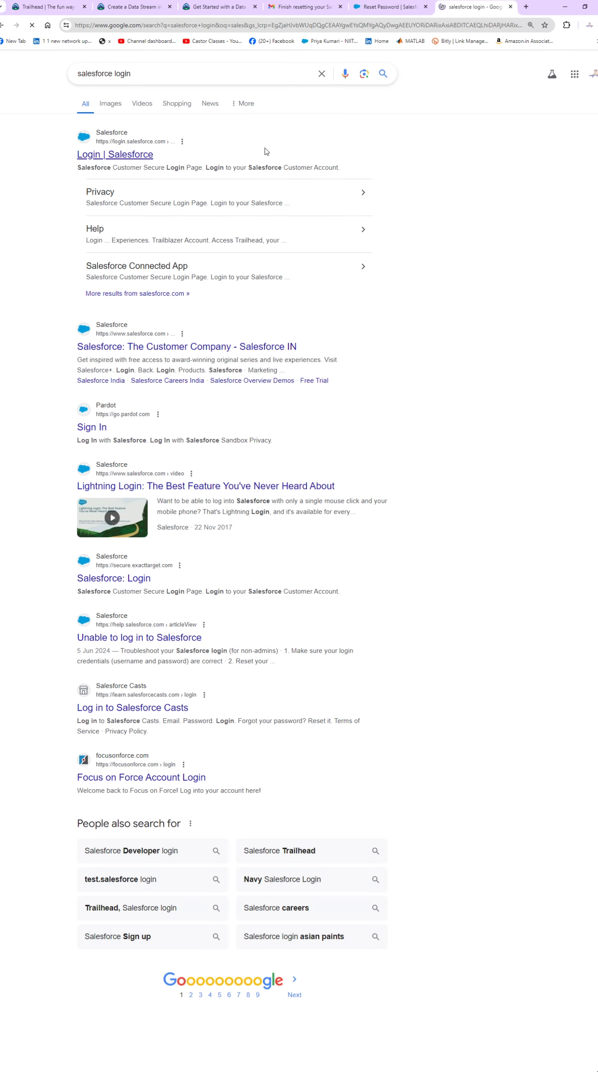
pyautogui.click(142, 156)
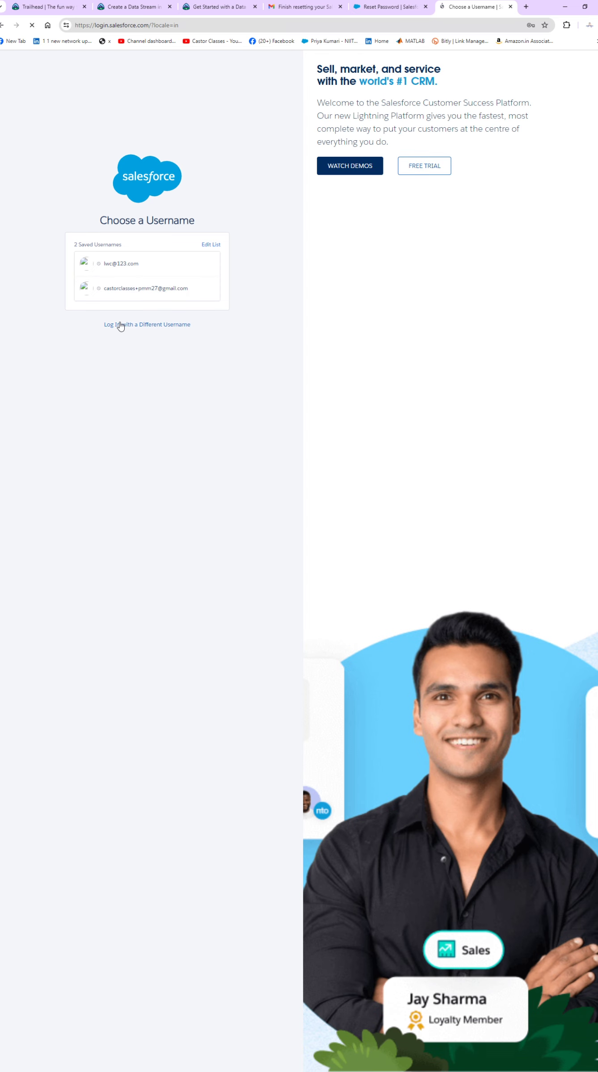
pyautogui.click(121, 325)
pyautogui.click(298, 7)
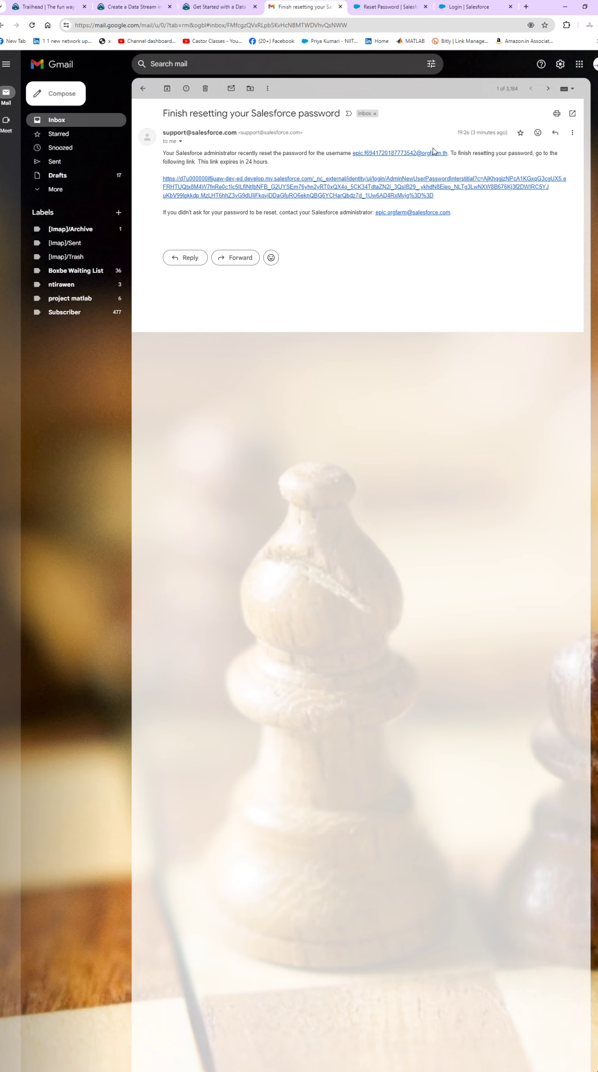
# Step: Copy the org username from the reset email and paste it into the Salesforce login form
pyautogui.moveTo(448, 151); pyautogui.dragTo(358, 151)
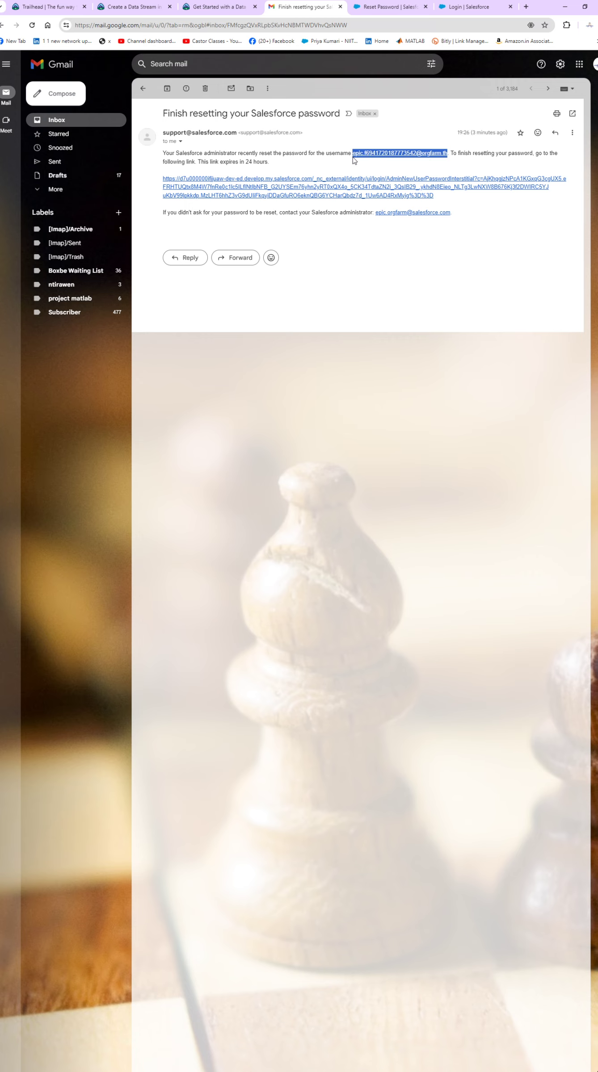
pyautogui.click(469, 7)
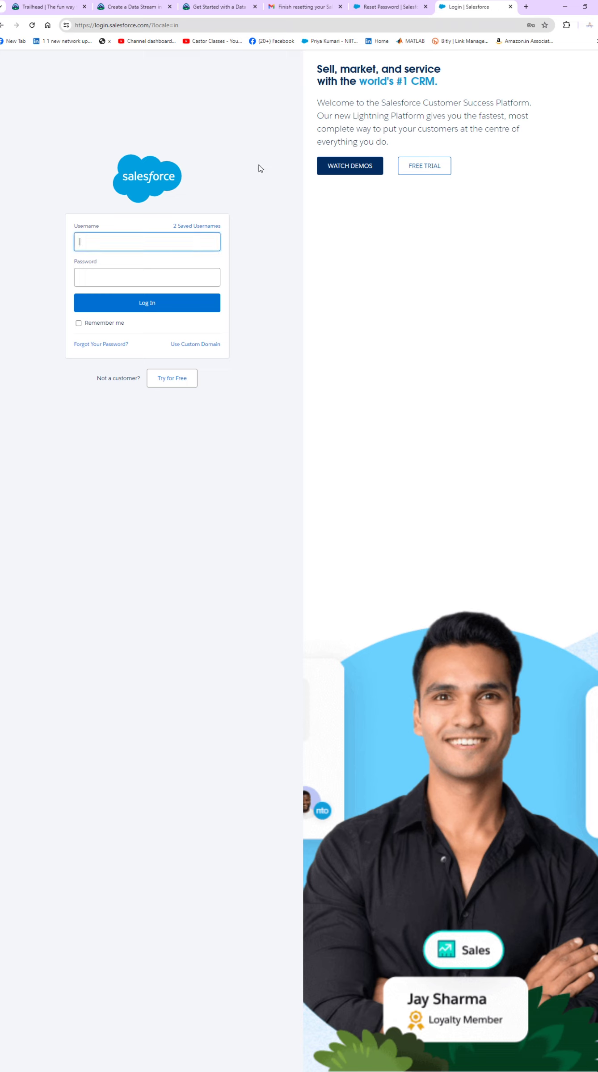
pyautogui.click(170, 249)
pyautogui.hotkey('ctrl', 'v')
# Step: Enter the new password, log in, decline saving it, and return to Trailhead's Verify Step
pyautogui.click(136, 274)
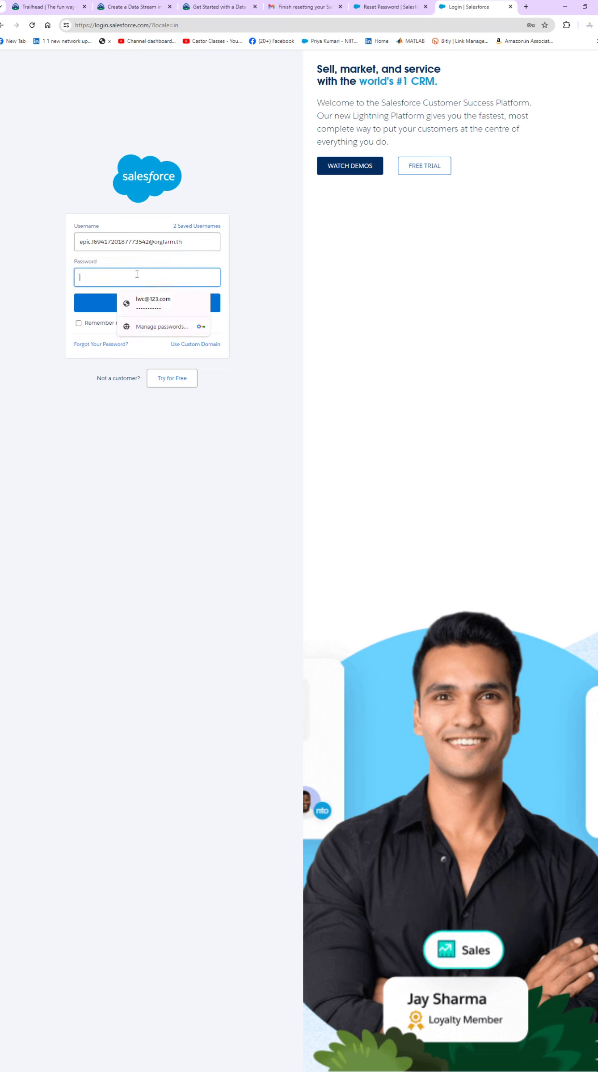
pyautogui.write('a')
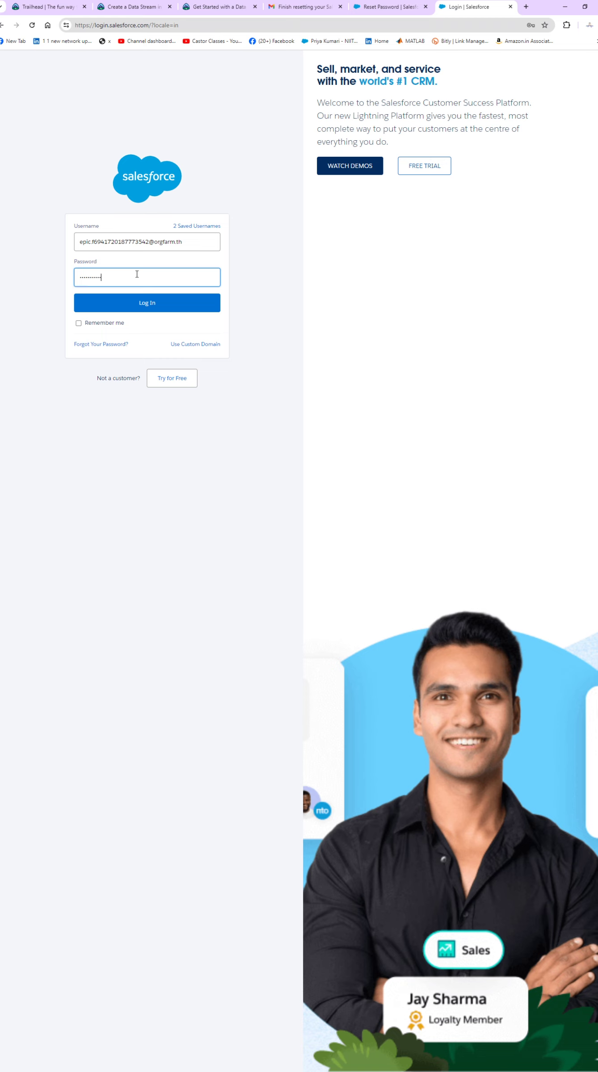
pyautogui.click(185, 246)
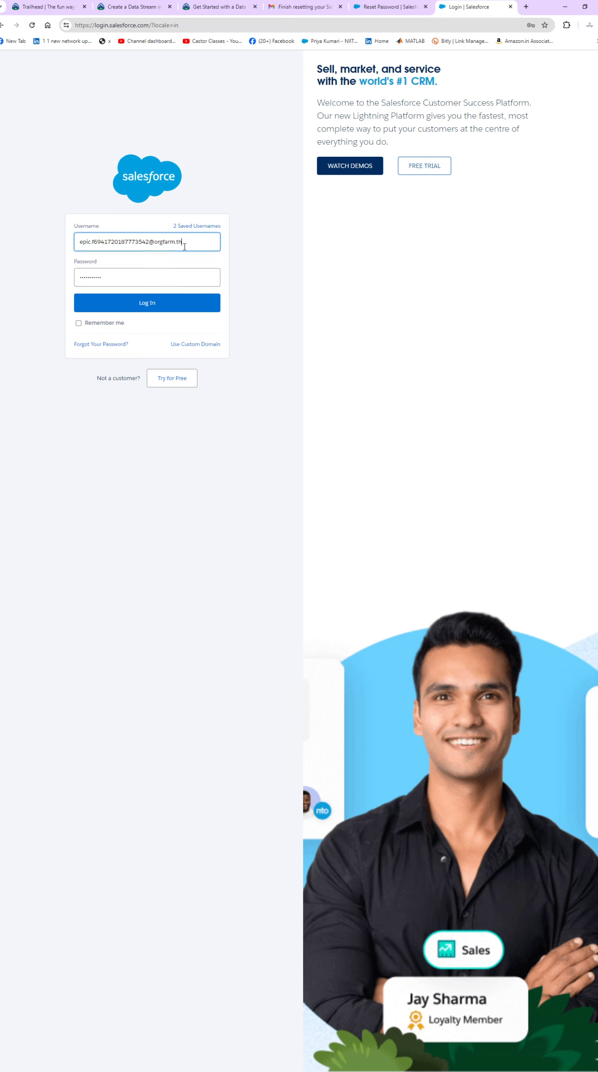
pyautogui.click(162, 303)
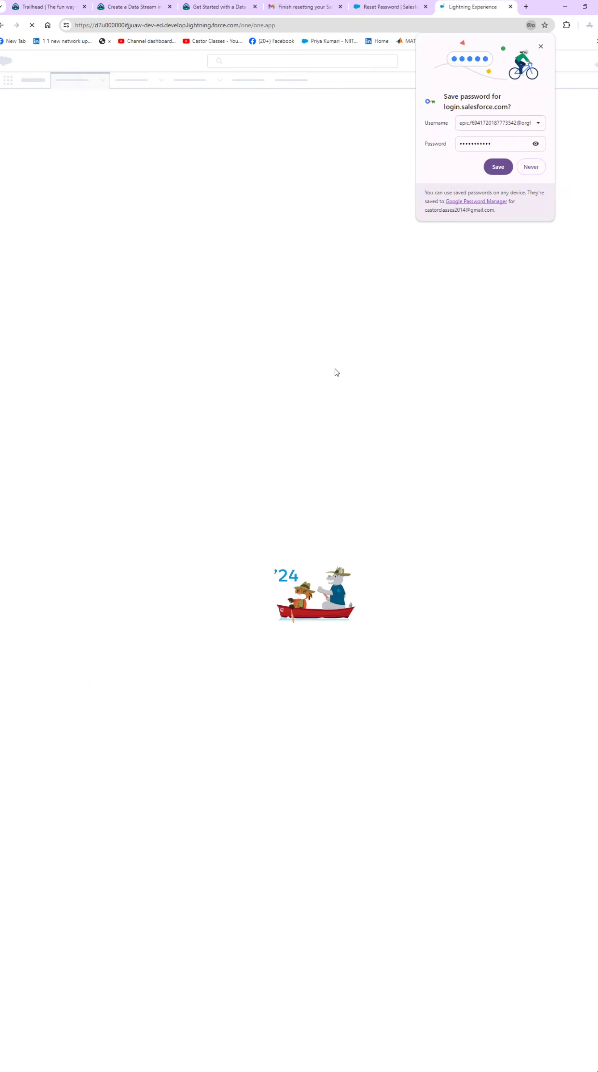
pyautogui.click(498, 167)
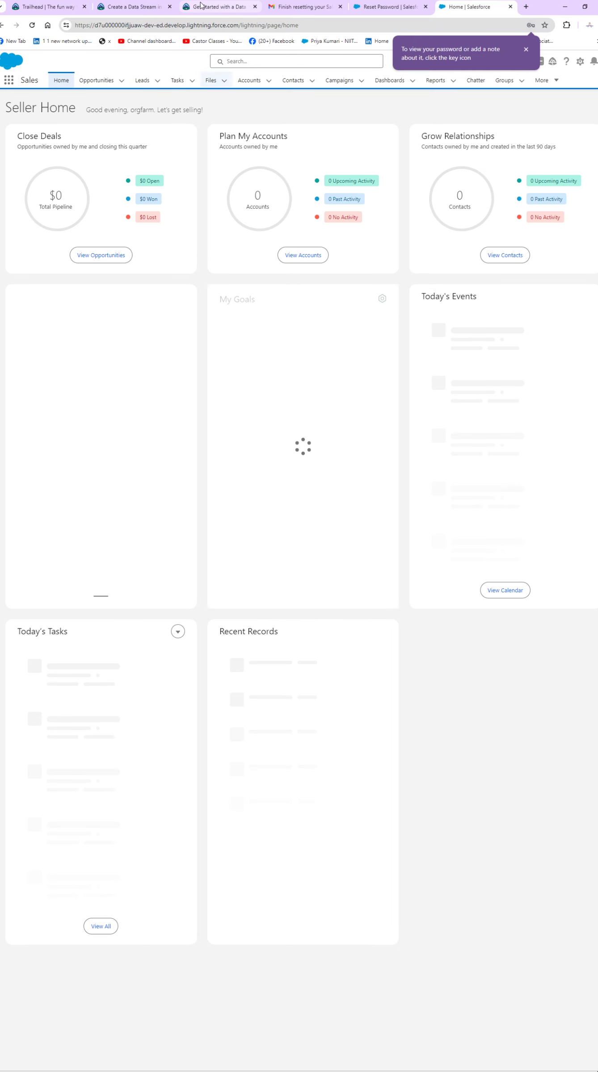
pyautogui.click(219, 7)
pyautogui.scroll(-8, 249, 567)
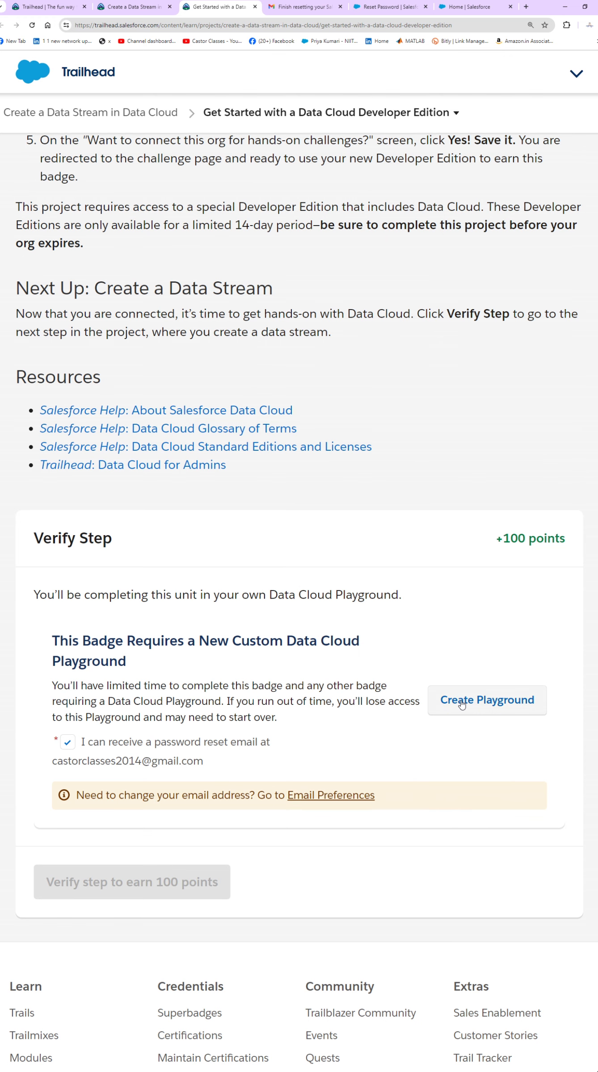
pyautogui.click(31, 25)
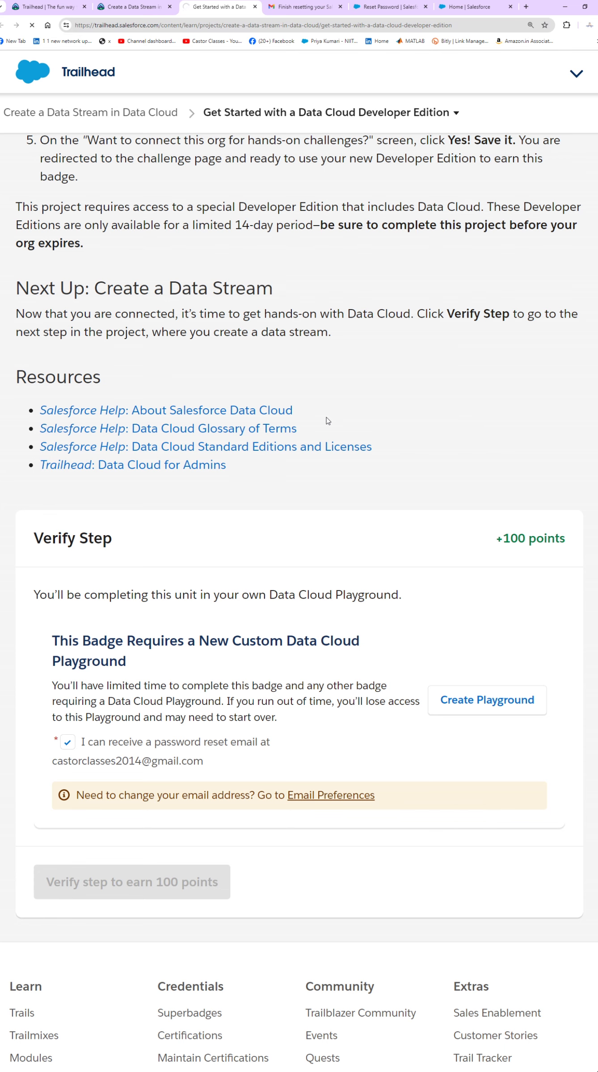
pyautogui.scroll(-5, 370, 503)
pyautogui.scroll(-15, 363, 509)
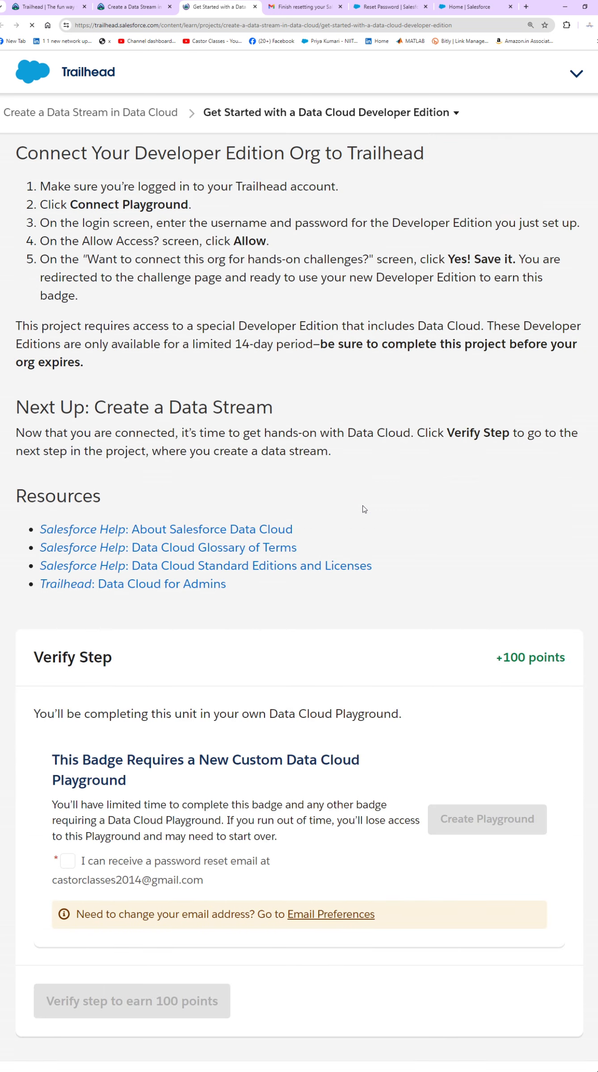
pyautogui.scroll(-4, 363, 509)
pyautogui.scroll(2, 364, 509)
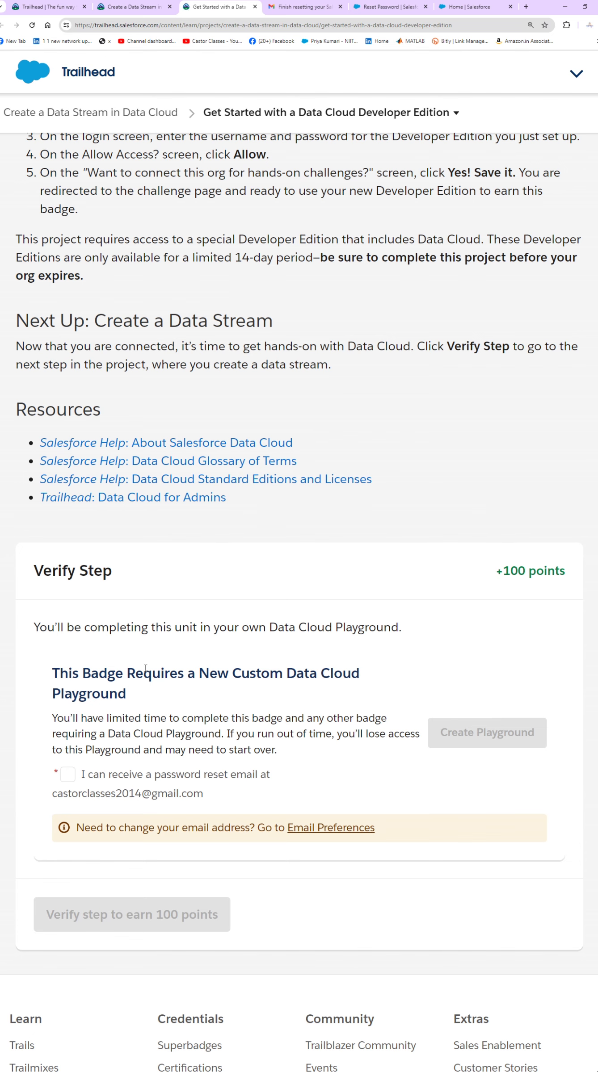
pyautogui.scroll(3, 146, 670)
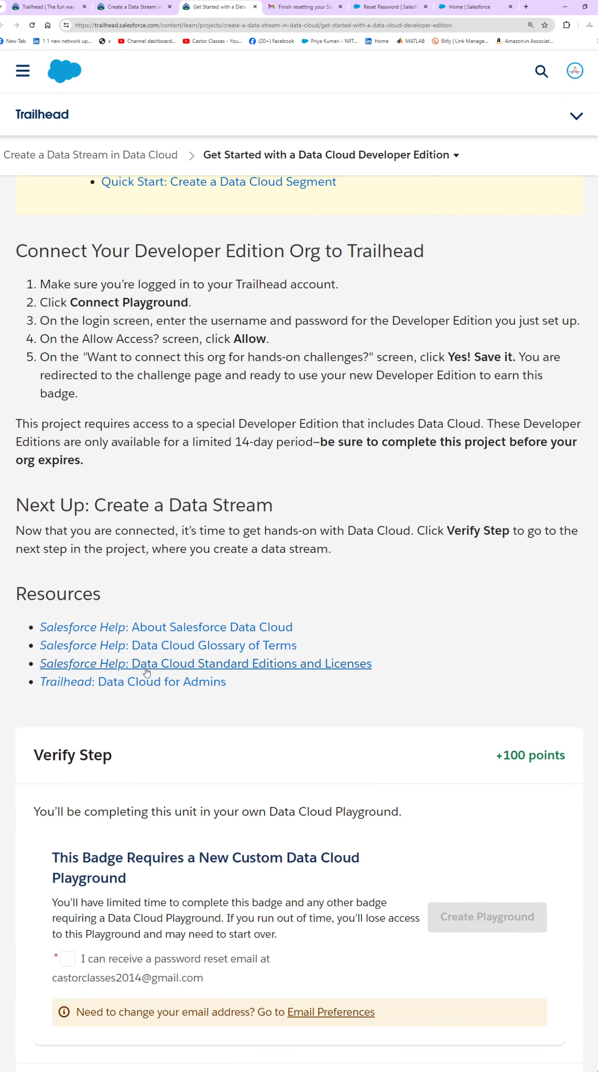
pyautogui.scroll(3, 146, 672)
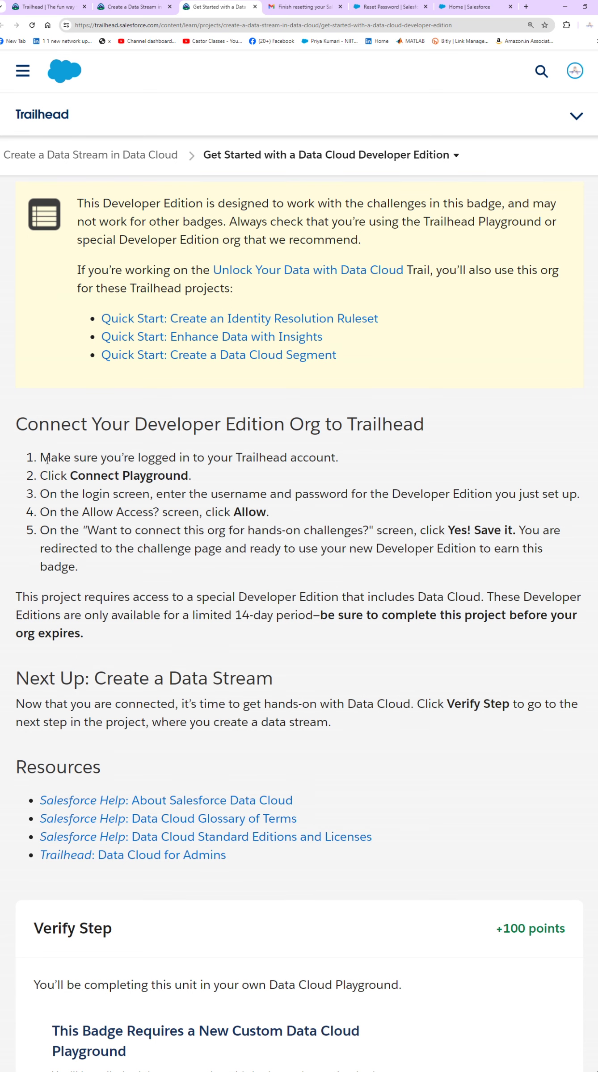
pyautogui.click(471, 7)
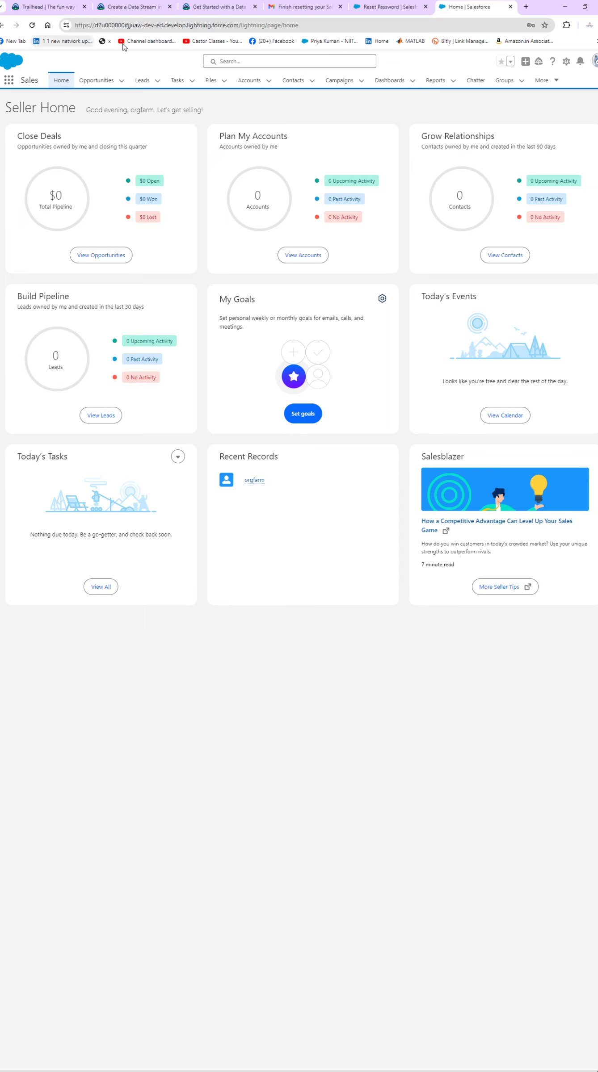
# Step: Browse Accounts and Files, close the Reset Password tab, and reload the Trailhead project page
pyautogui.click(254, 82)
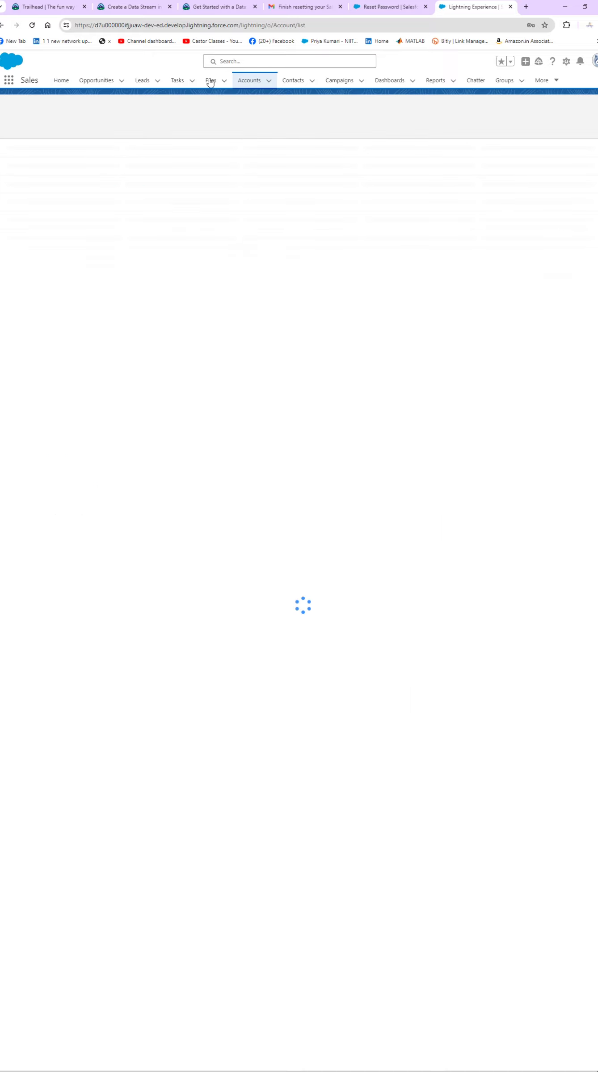
pyautogui.click(210, 81)
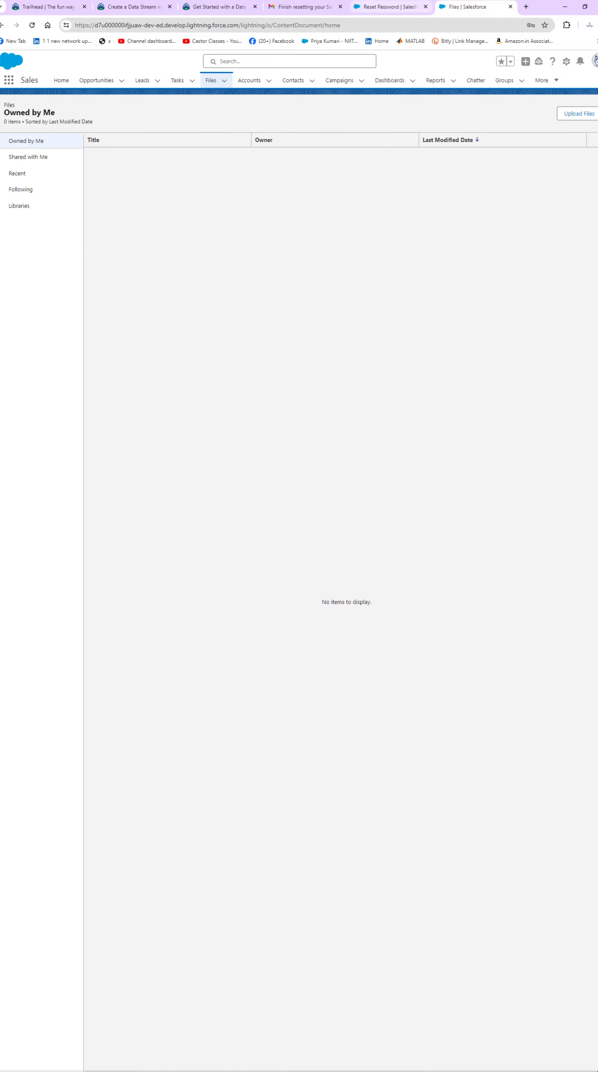
pyautogui.click(425, 7)
pyautogui.click(235, 4)
pyautogui.click(31, 25)
pyautogui.scroll(-10, 356, 479)
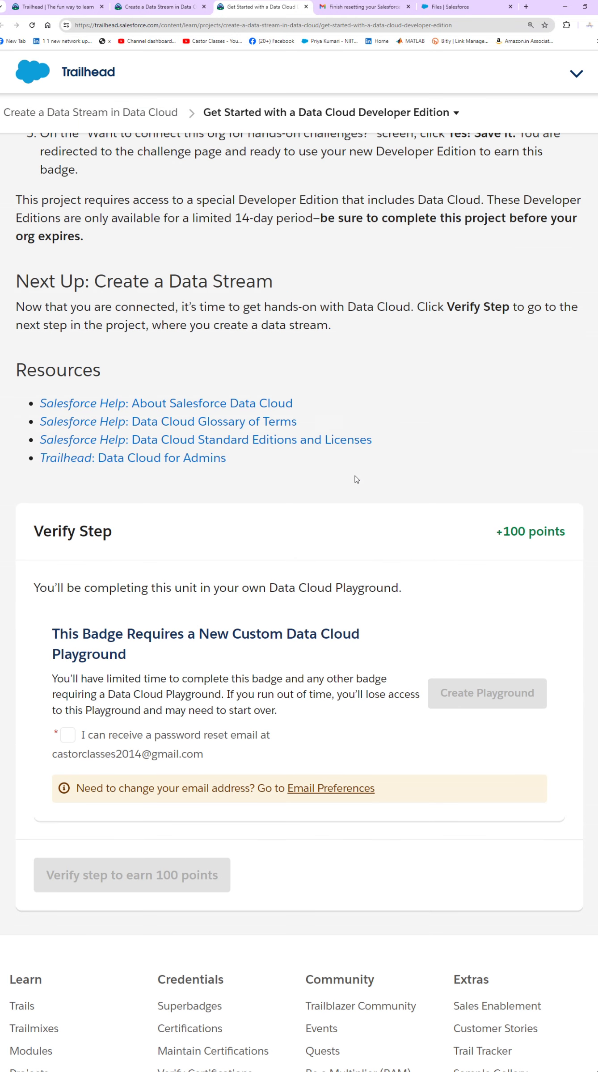
# Step: Highlight the 'Connect Your Developer Edition Org to Trailhead' heading, then close the Salesforce Files tab
pyautogui.scroll(10, 356, 478)
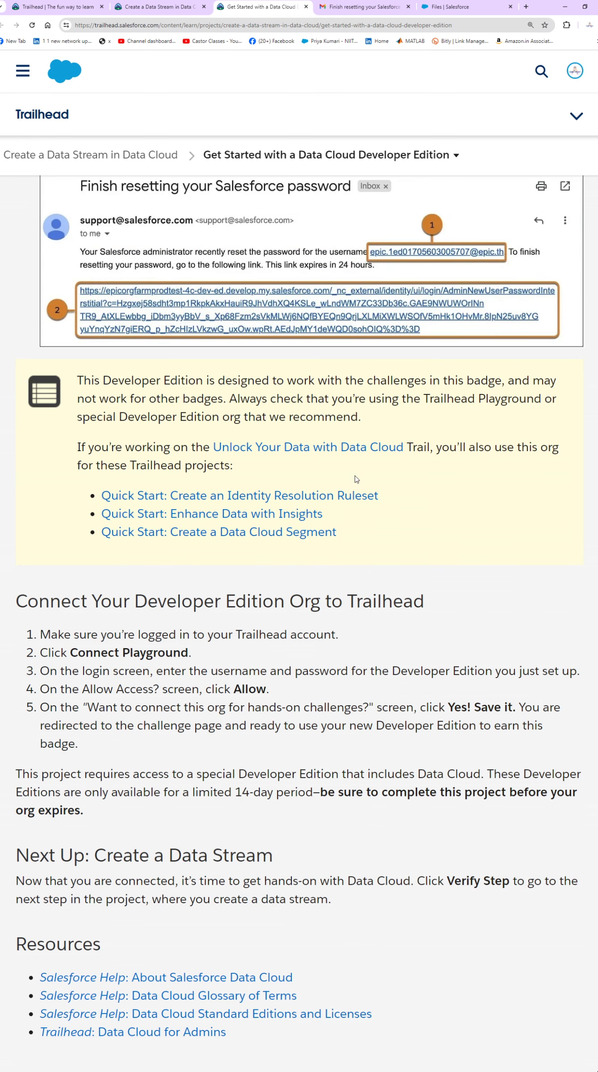
pyautogui.moveTo(21, 604); pyautogui.dragTo(516, 771)
pyautogui.scroll(-4, 405, 718)
pyautogui.click(446, 7)
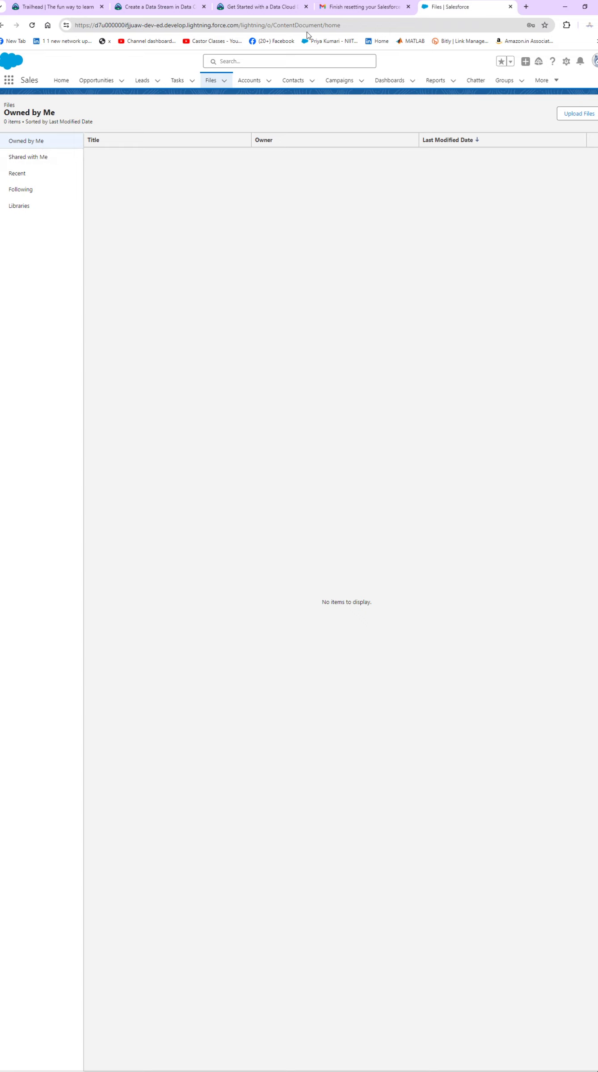
pyautogui.click(510, 7)
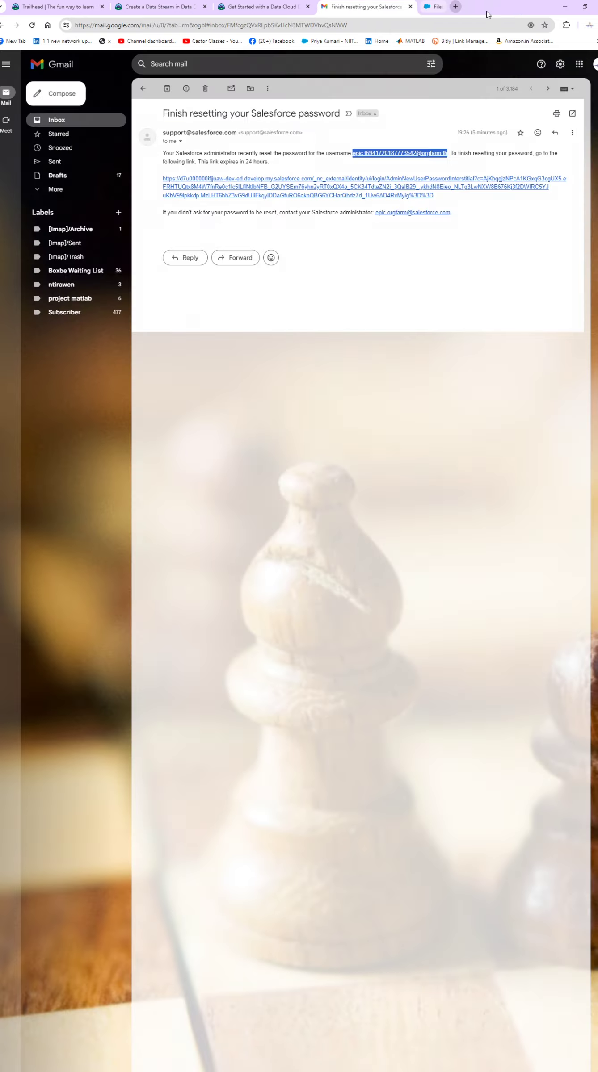
# Step: In a new tab, search Google for 'salesforce login' and open the Login | Salesforce page
pyautogui.click(427, 6)
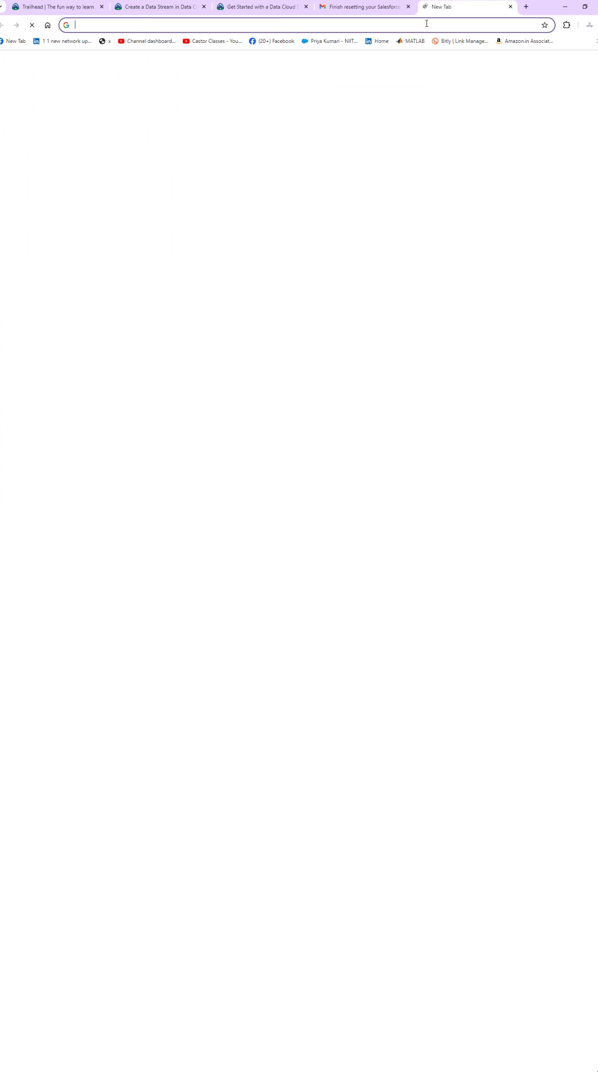
pyautogui.write('salesforce login')
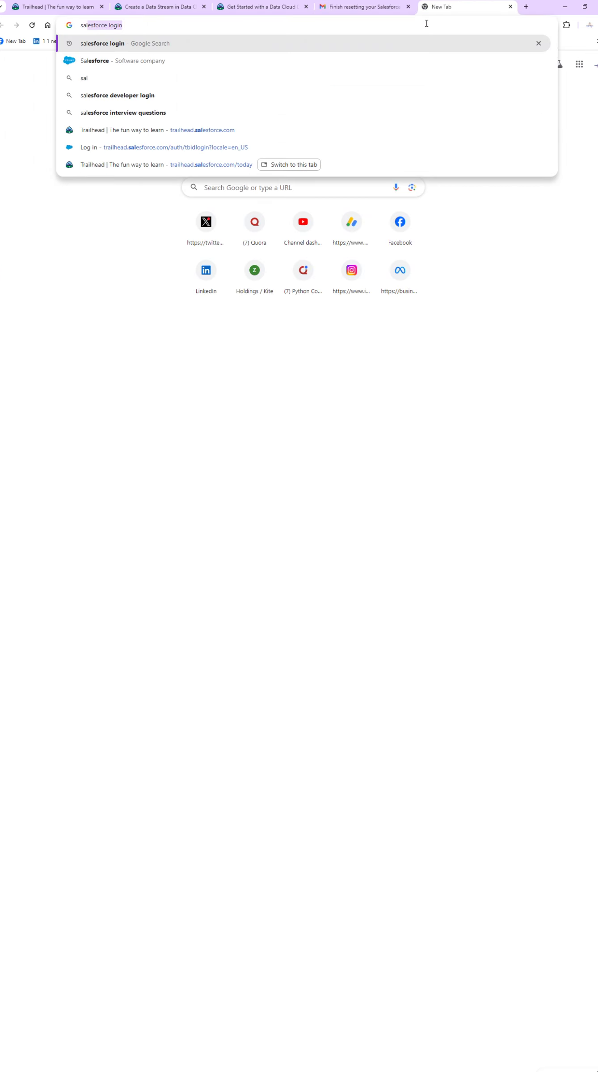
pyautogui.click(220, 44)
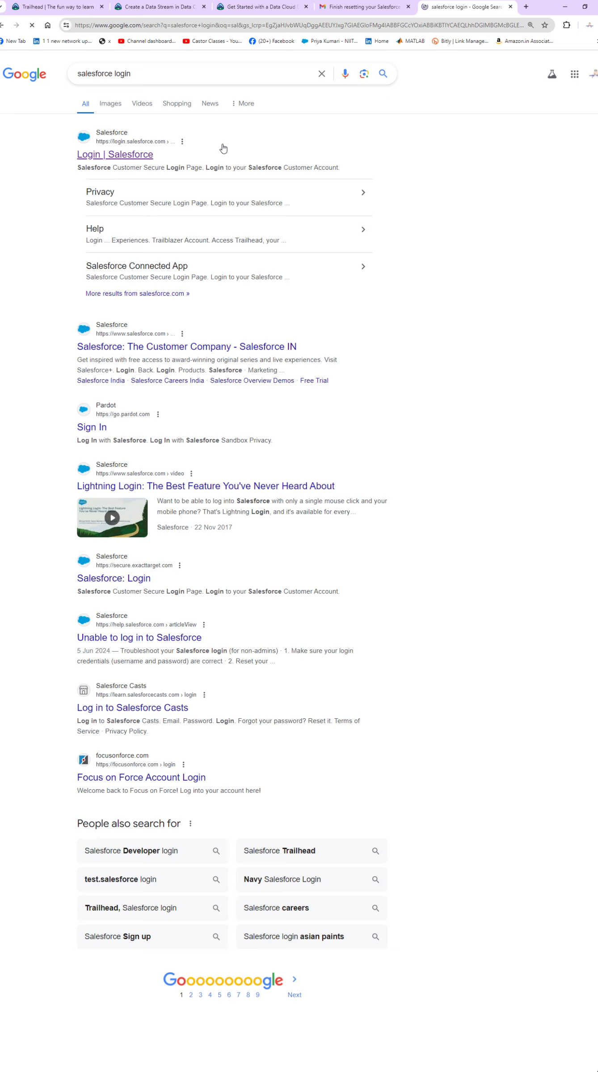
pyautogui.click(126, 161)
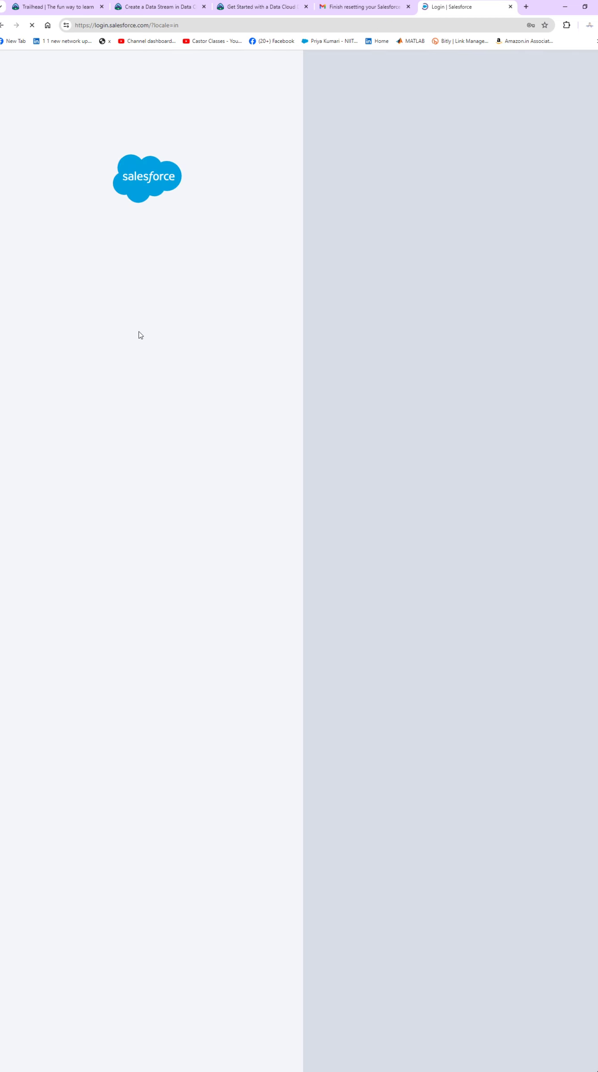
# Step: Switch to a different username and autofill the saved org credentials, confirming with the Windows PIN
pyautogui.click(135, 326)
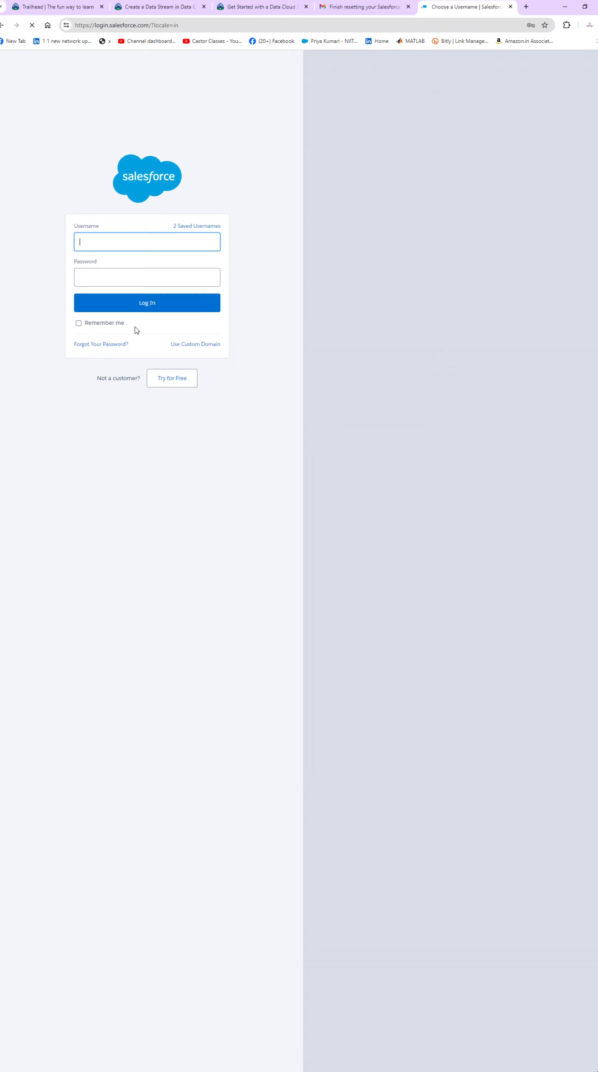
pyautogui.click(113, 243)
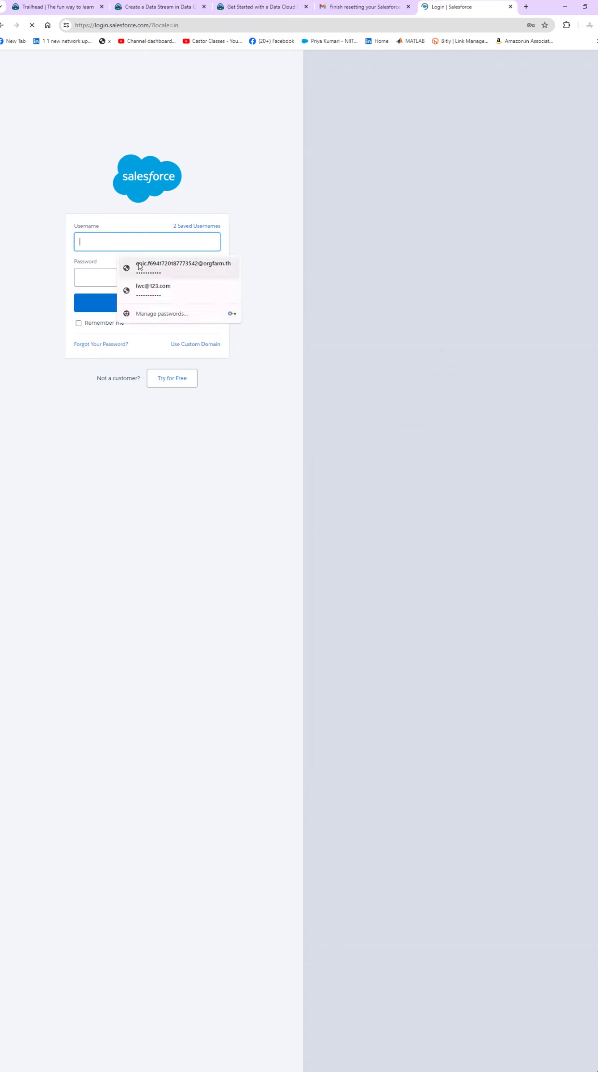
pyautogui.click(152, 274)
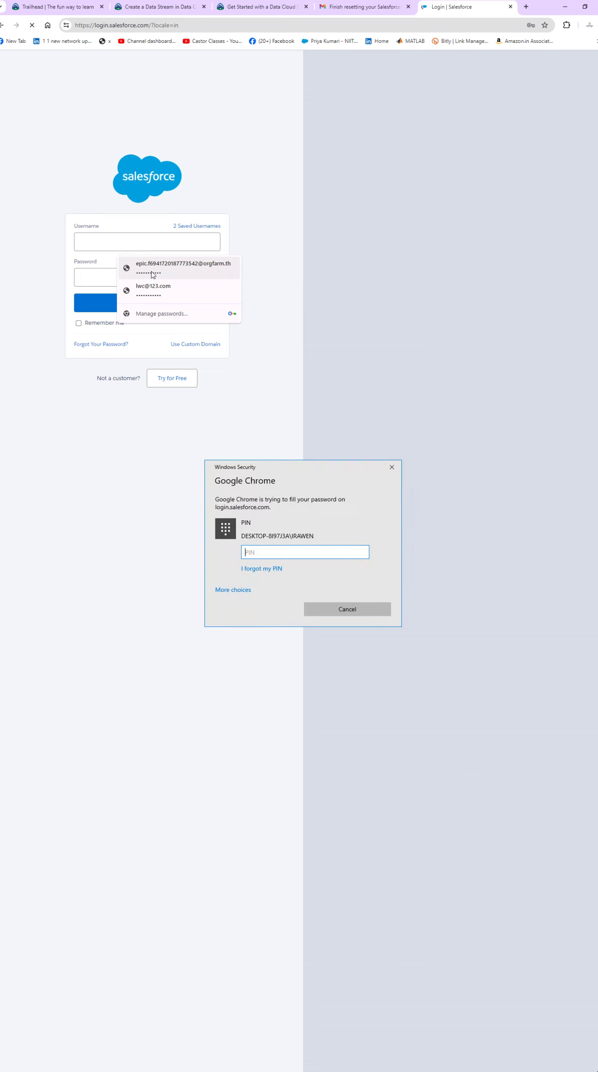
pyautogui.write('******')
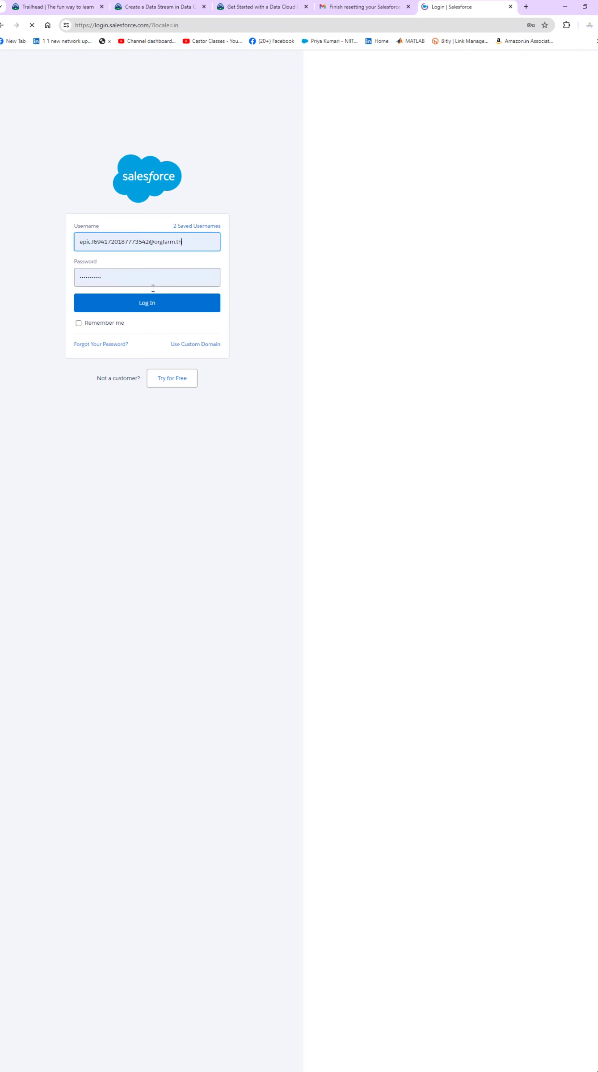
pyautogui.click(151, 303)
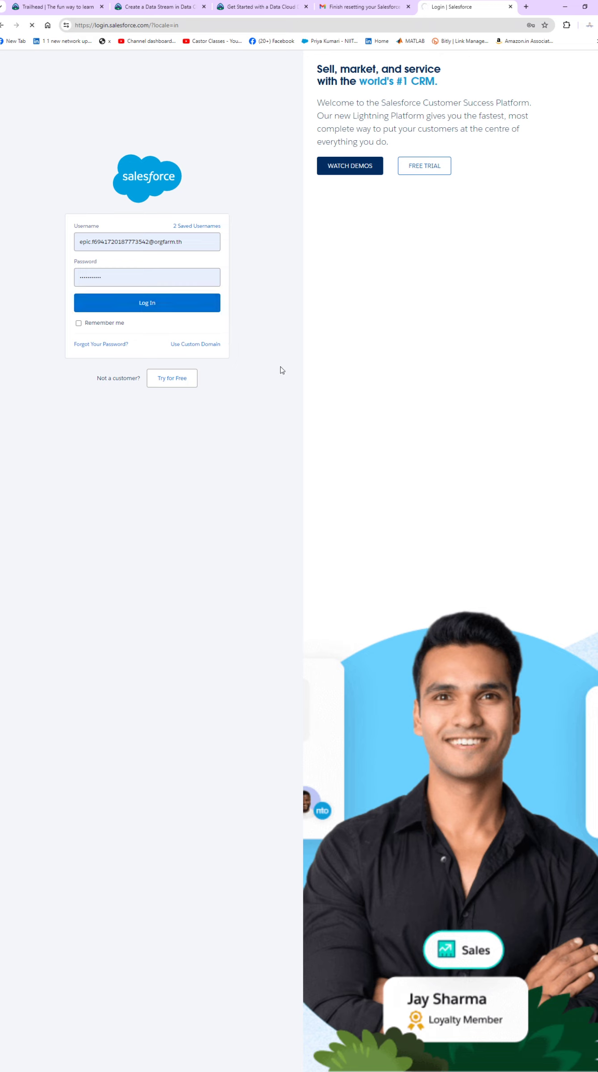
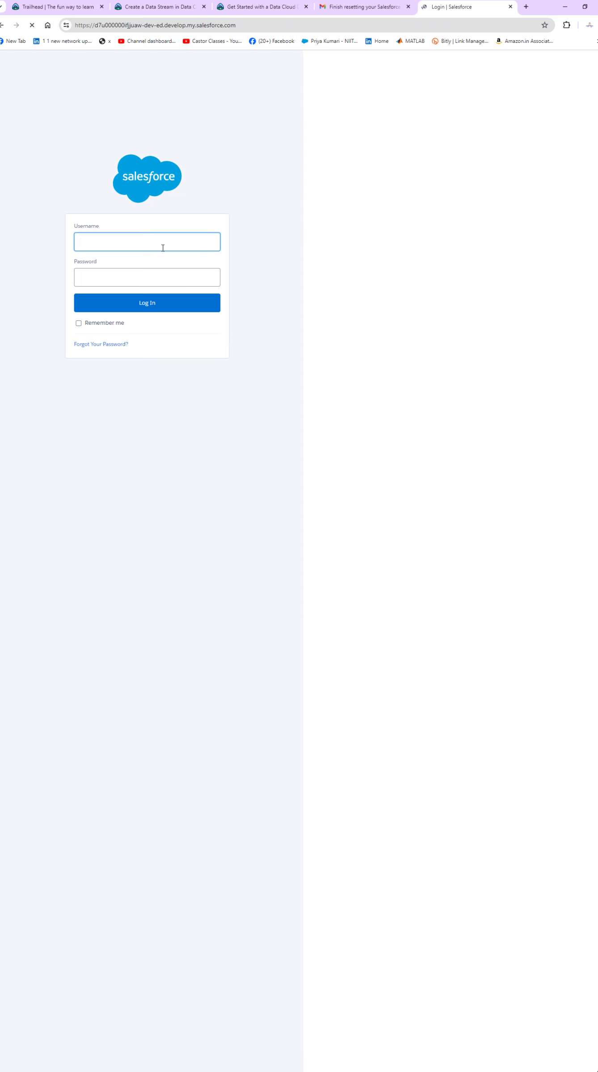
# Step: Put the cursor in the Username field of the developer org's login page
pyautogui.click(164, 249)
# Step: Clear the wrong autofilled username and password from the login form
pyautogui.click(182, 268)
pyautogui.click(165, 246)
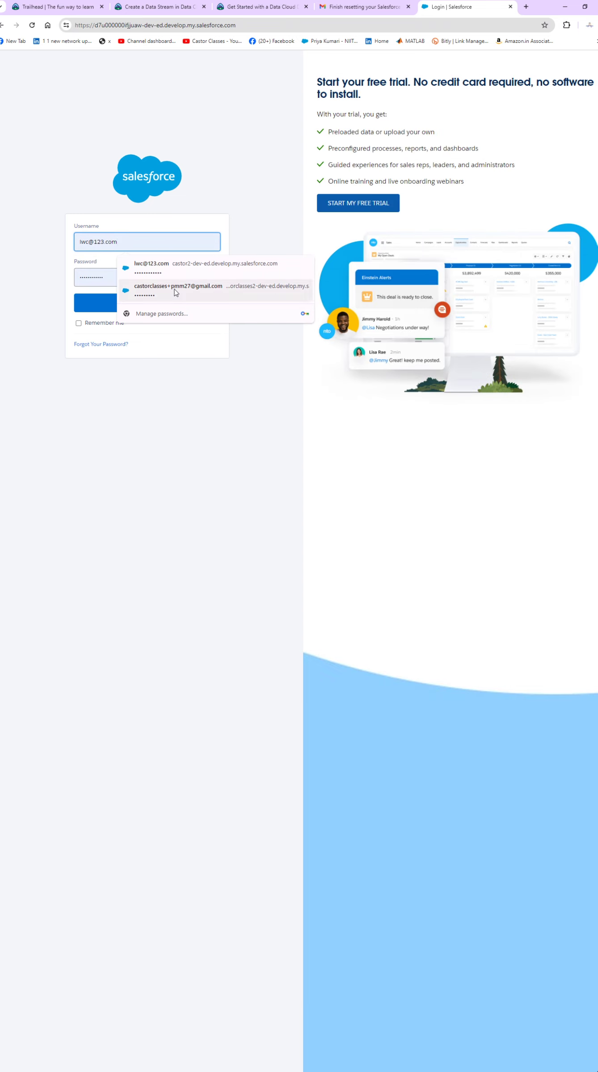
pyautogui.click(188, 388)
pyautogui.click(141, 243)
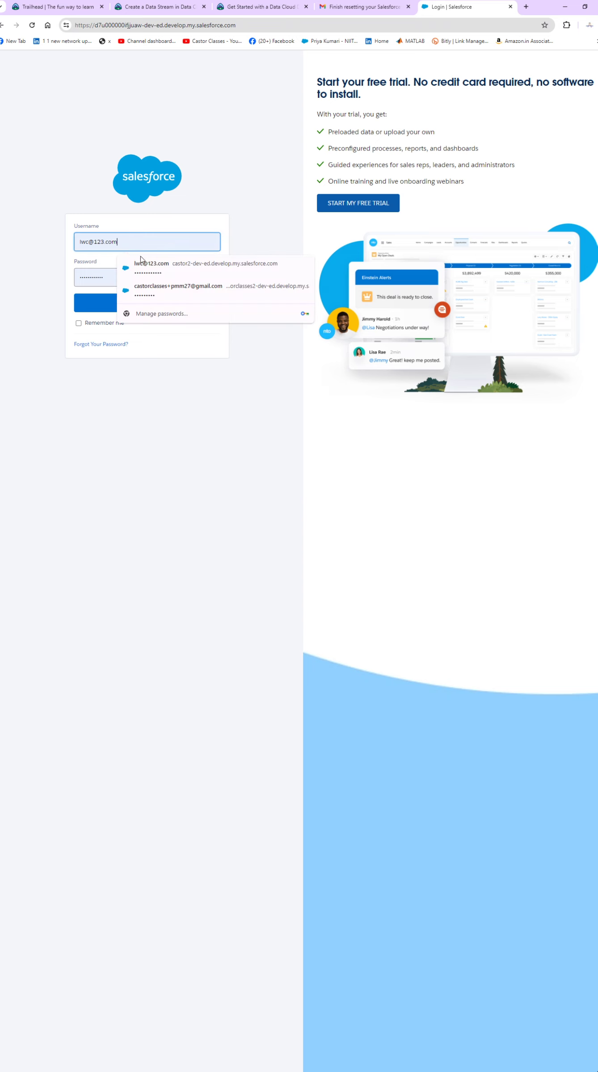
pyautogui.moveTo(117, 241); pyautogui.dragTo(66, 237)
pyautogui.click(2, 25)
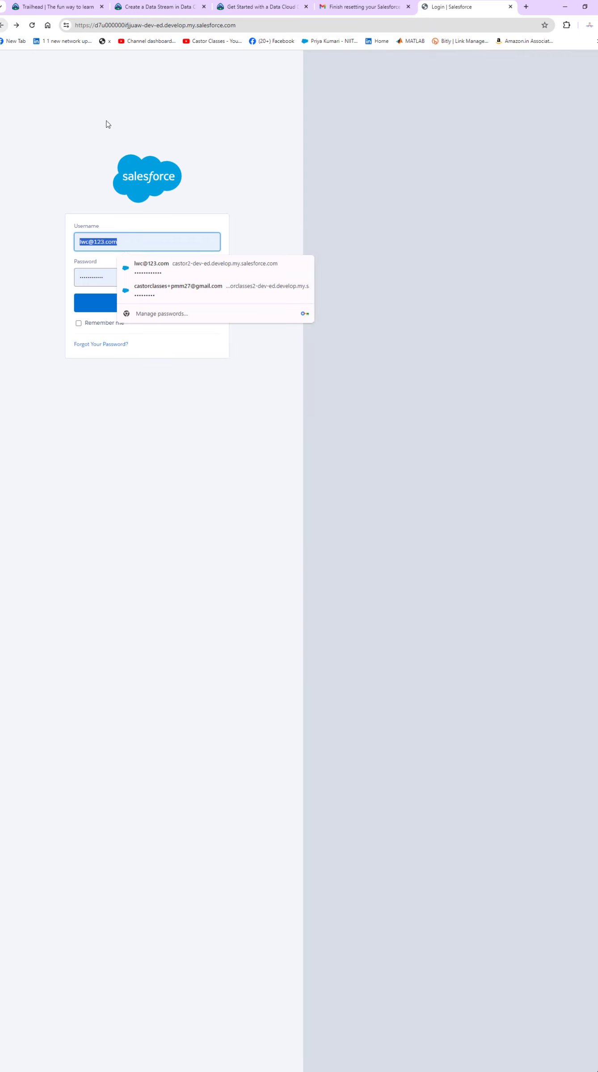
pyautogui.click(163, 246)
pyautogui.press('BackSpace')
pyautogui.press('BackSpace')
pyautogui.press('BackSpace')
pyautogui.press('BackSpace')
pyautogui.press('BackSpace')
pyautogui.press('BackSpace')
pyautogui.press('BackSpace')
pyautogui.press('BackSpace')
pyautogui.press('BackSpace')
pyautogui.press('BackSpace')
pyautogui.press('BackSpace')
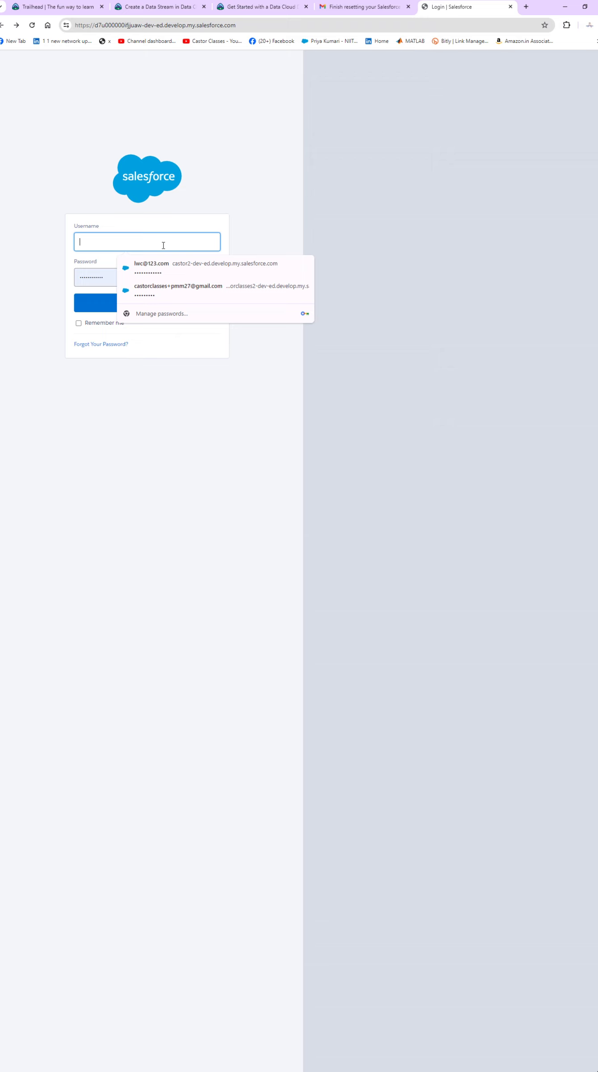
pyautogui.click(187, 349)
pyautogui.click(127, 272)
pyautogui.press('BackSpace')
pyautogui.press('BackSpace')
pyautogui.press('BackSpace')
pyautogui.press('BackSpace')
pyautogui.press('BackSpace')
pyautogui.press('BackSpace')
pyautogui.press('BackSpace')
pyautogui.press('BackSpace')
pyautogui.press('BackSpace')
pyautogui.press('BackSpace')
pyautogui.press('BackSpace')
pyautogui.press('BackSpace')
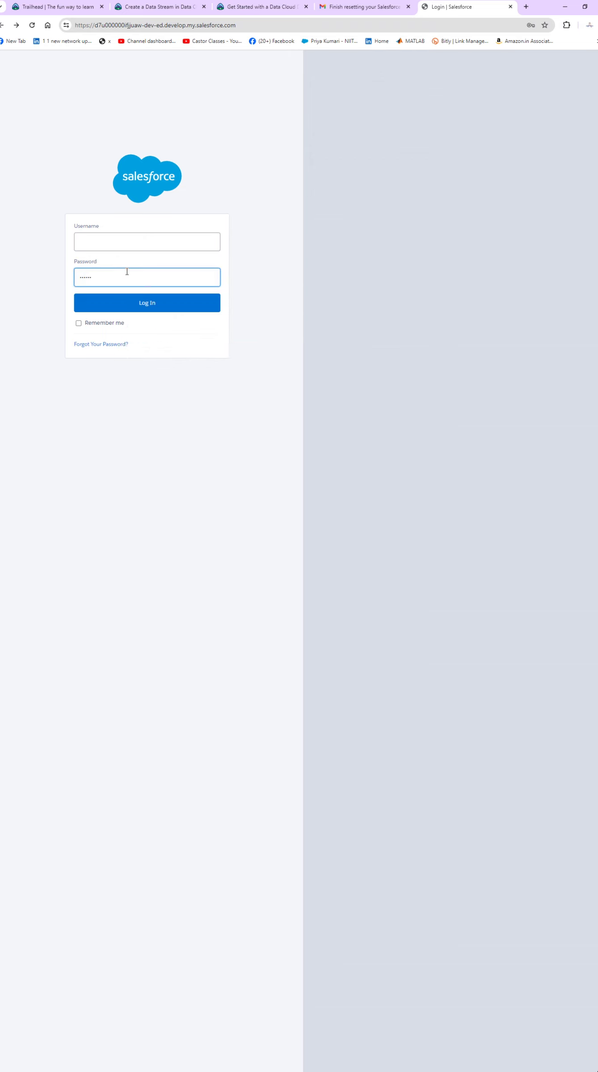
# Step: Log in with the new org's pasted username and password, save the login, and close extra tabs
pyautogui.click(119, 242)
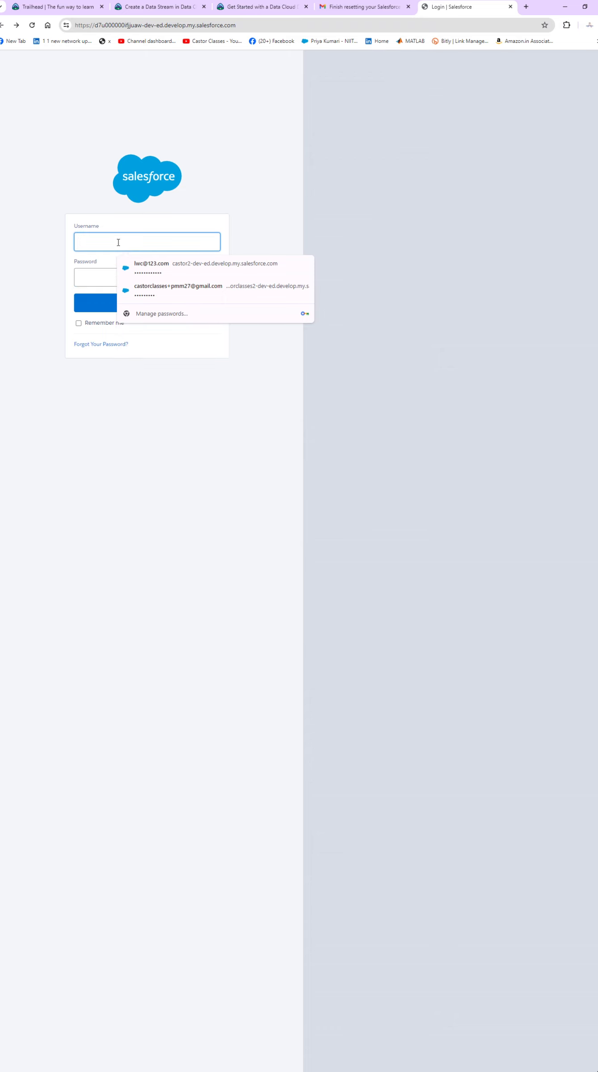
pyautogui.hotkey('ctrl', 'v')
pyautogui.click(145, 275)
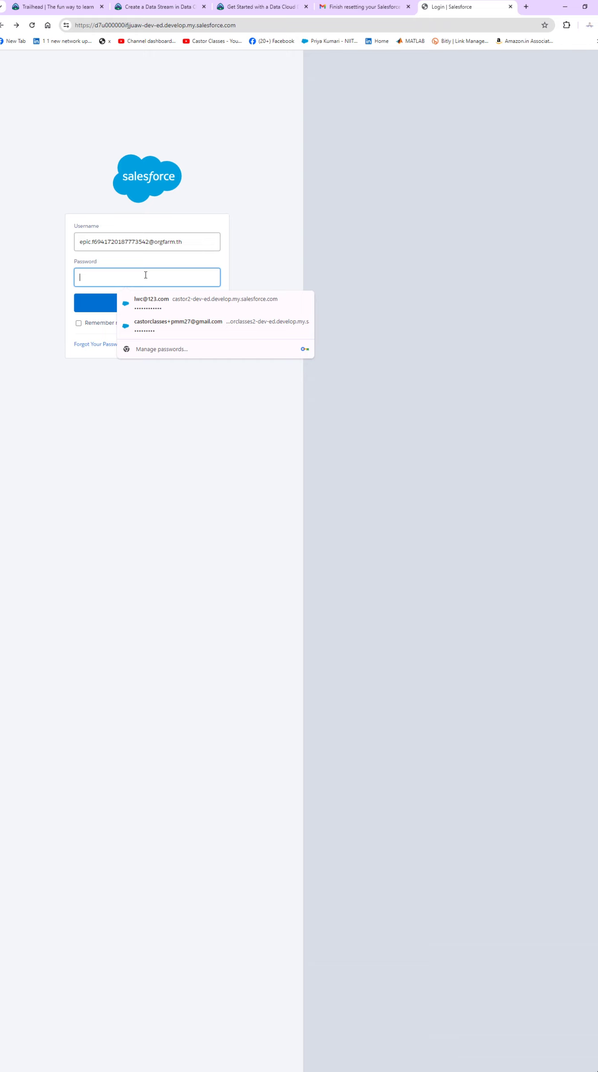
pyautogui.write('a')
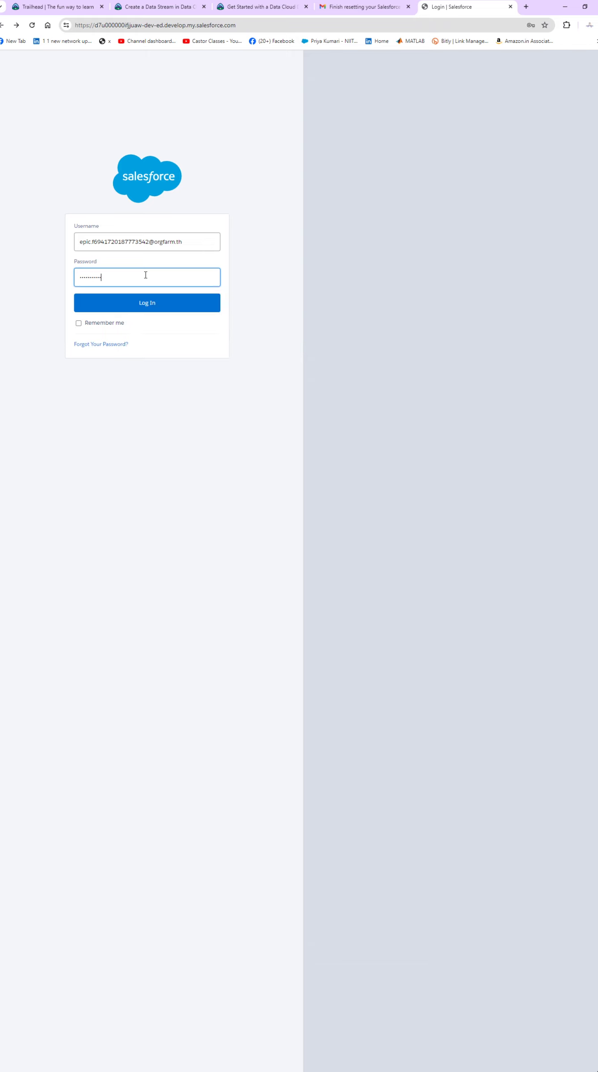
pyautogui.click(151, 298)
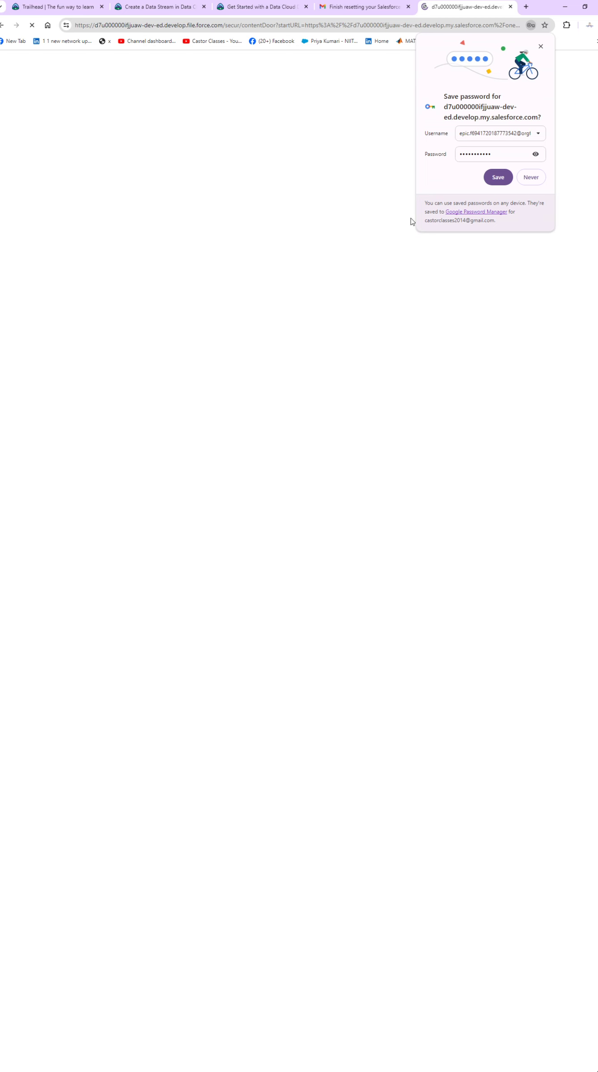
pyautogui.click(497, 177)
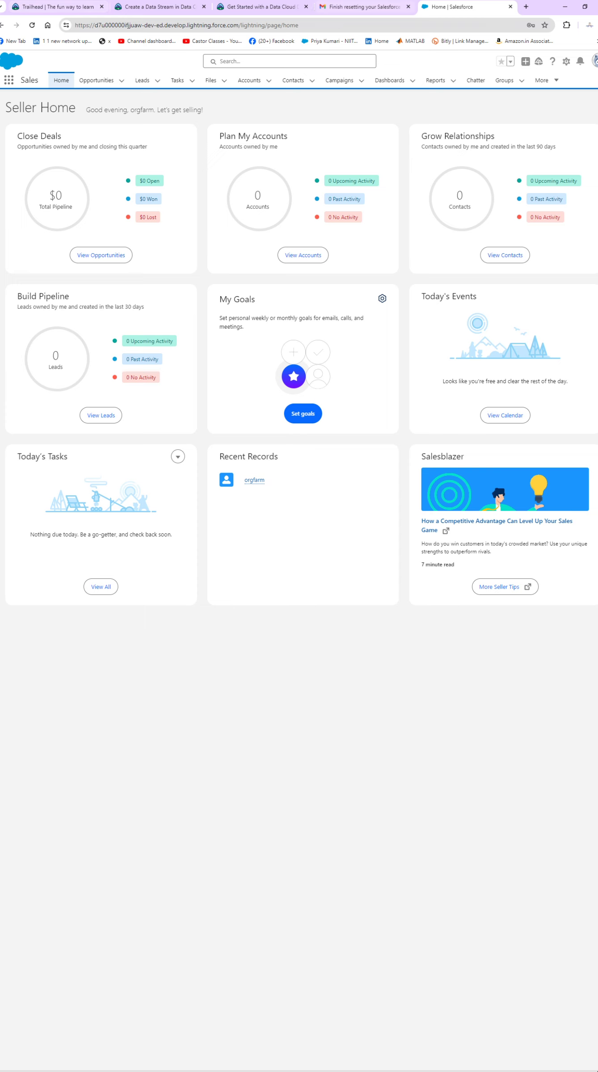
pyautogui.click(408, 7)
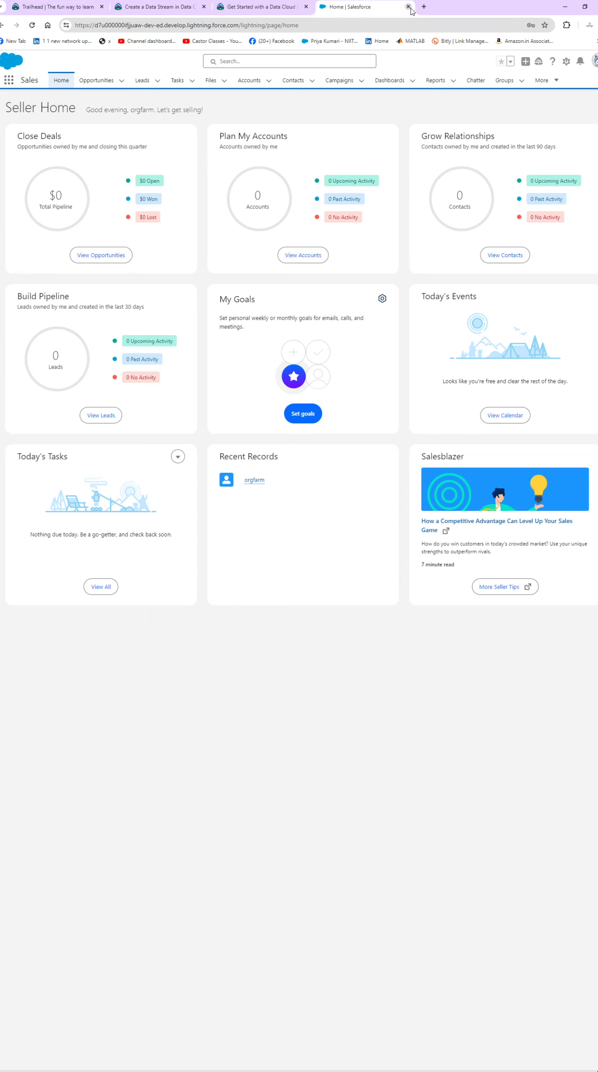
pyautogui.click(408, 7)
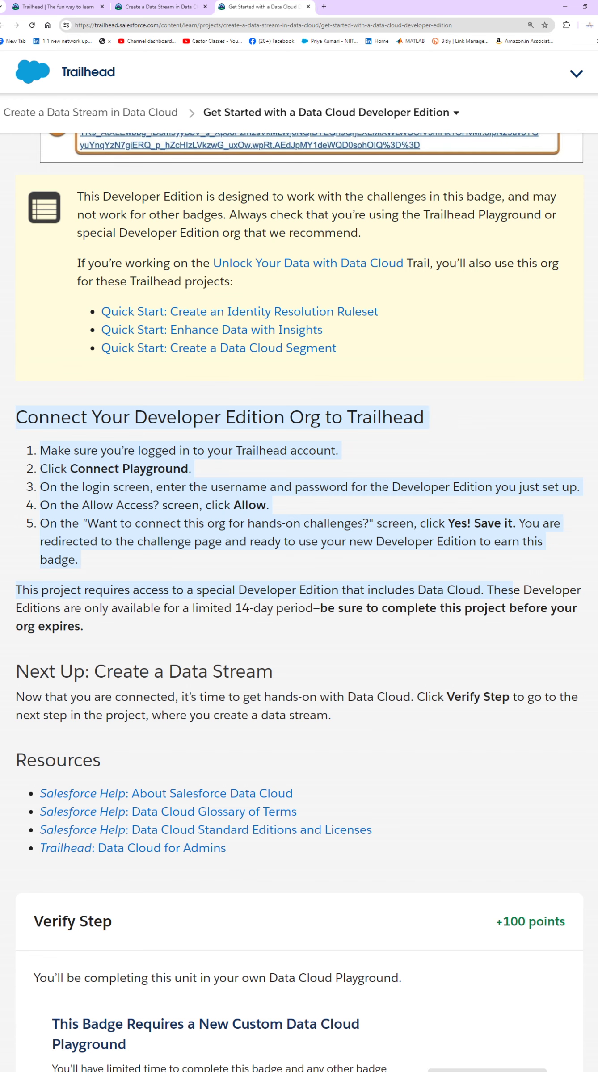
# Step: Replace the old Get Started tab with a freshly opened Get Started unit
pyautogui.click(308, 7)
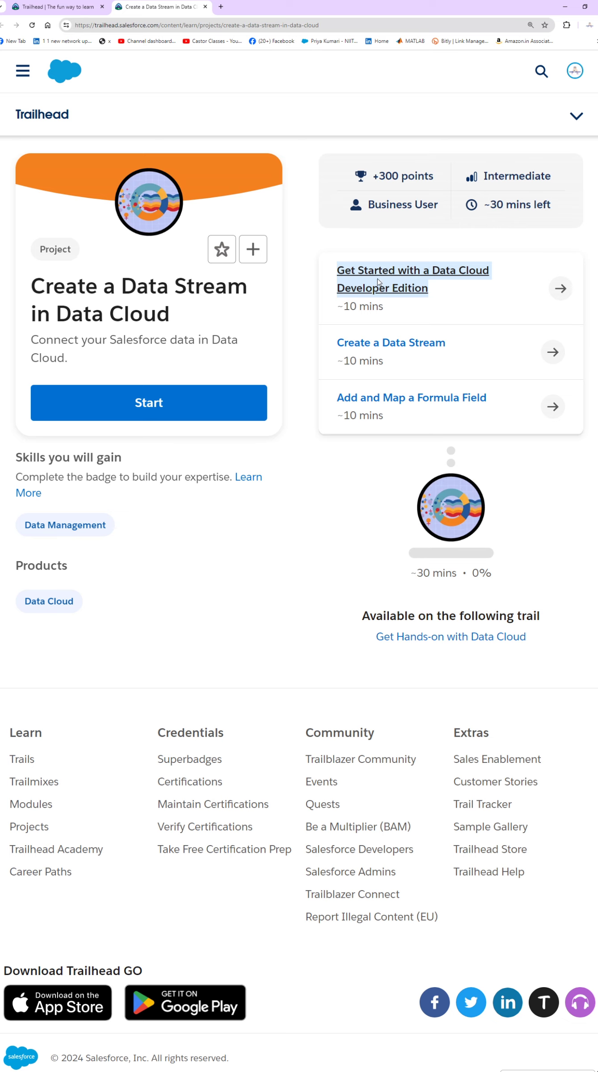
pyautogui.middleClick(374, 276)
pyautogui.click(258, 7)
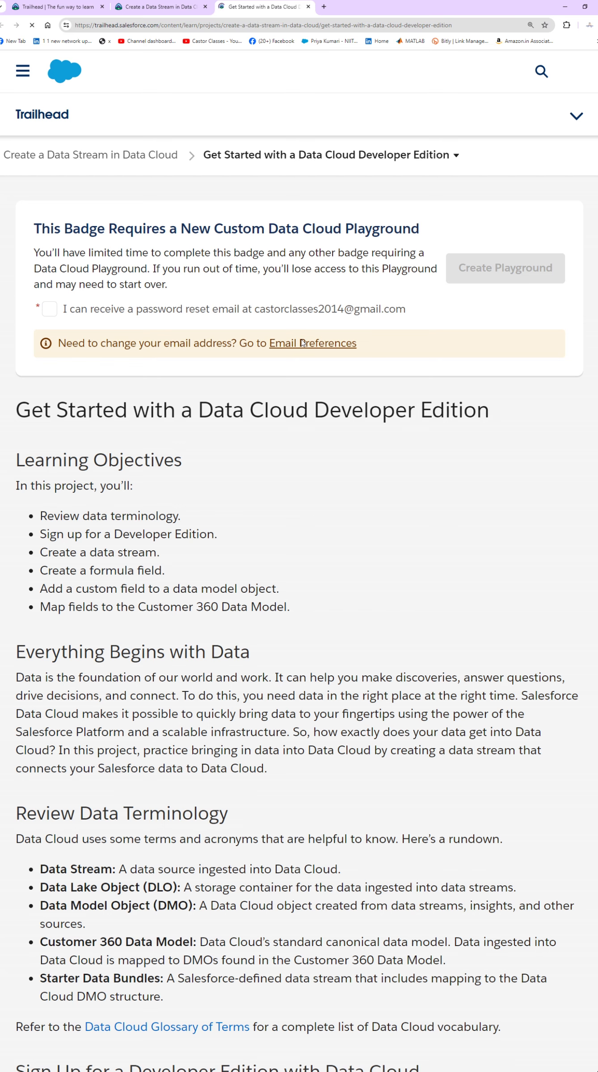
pyautogui.scroll(-15, 302, 343)
pyautogui.scroll(-10, 302, 343)
pyautogui.scroll(15, 237, 672)
pyautogui.scroll(18, 295, 616)
# Step: Tick the password-reset email agreement in Verify Step and create the Data Cloud Playground
pyautogui.click(50, 309)
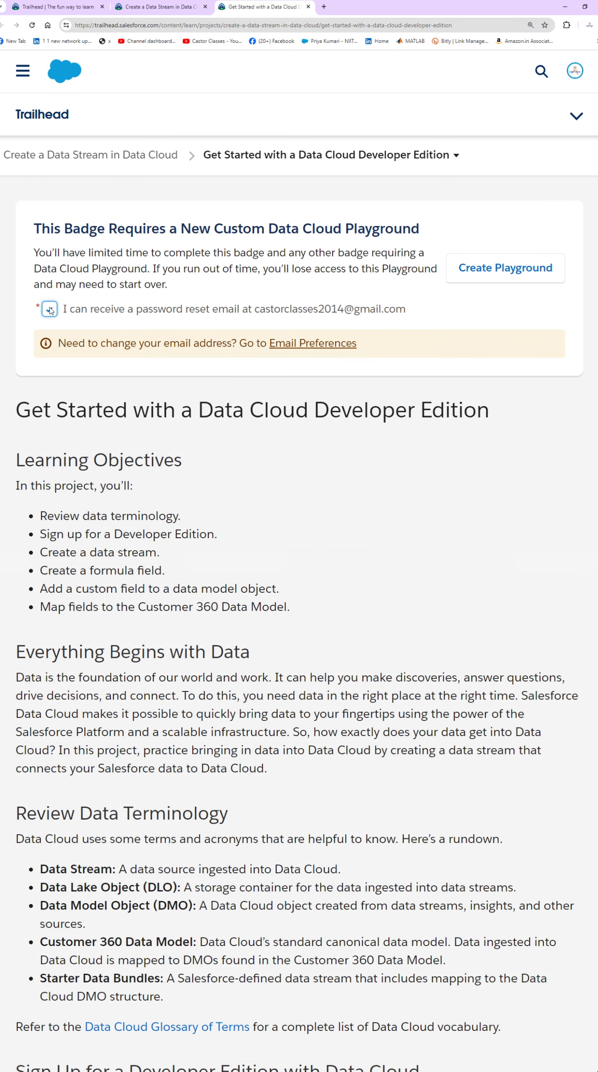
pyautogui.scroll(-10, 334, 559)
pyautogui.scroll(-20, 334, 559)
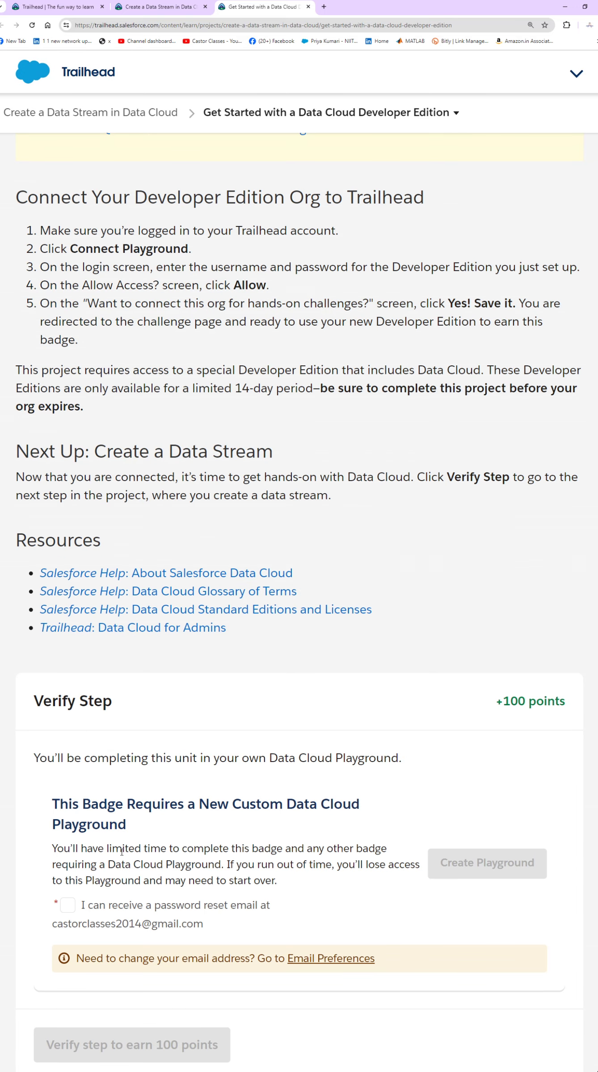
pyautogui.click(70, 907)
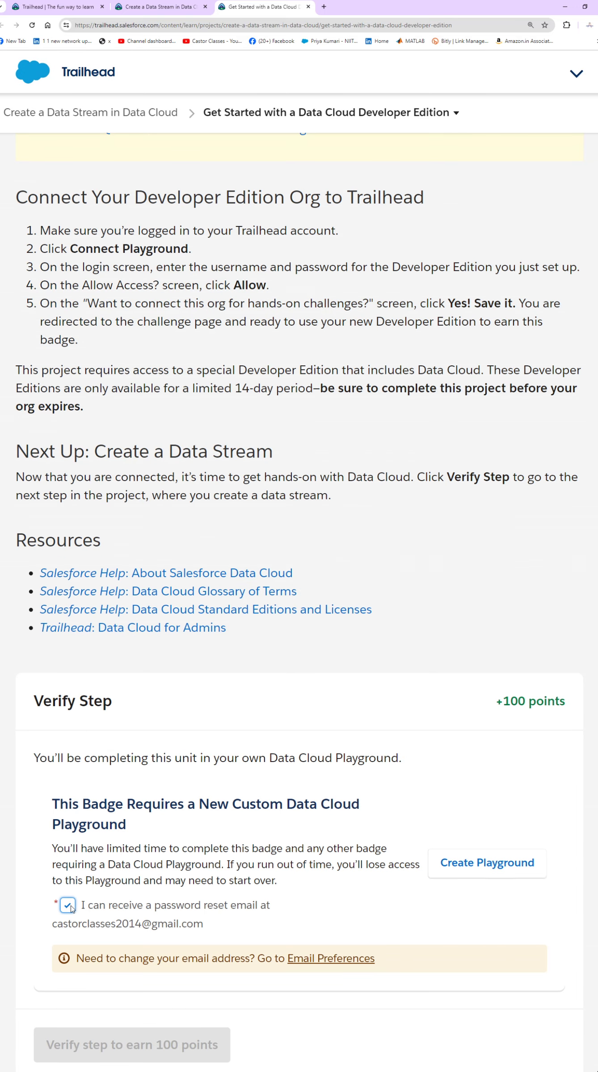
pyautogui.scroll(3, 420, 807)
pyautogui.scroll(20, 433, 791)
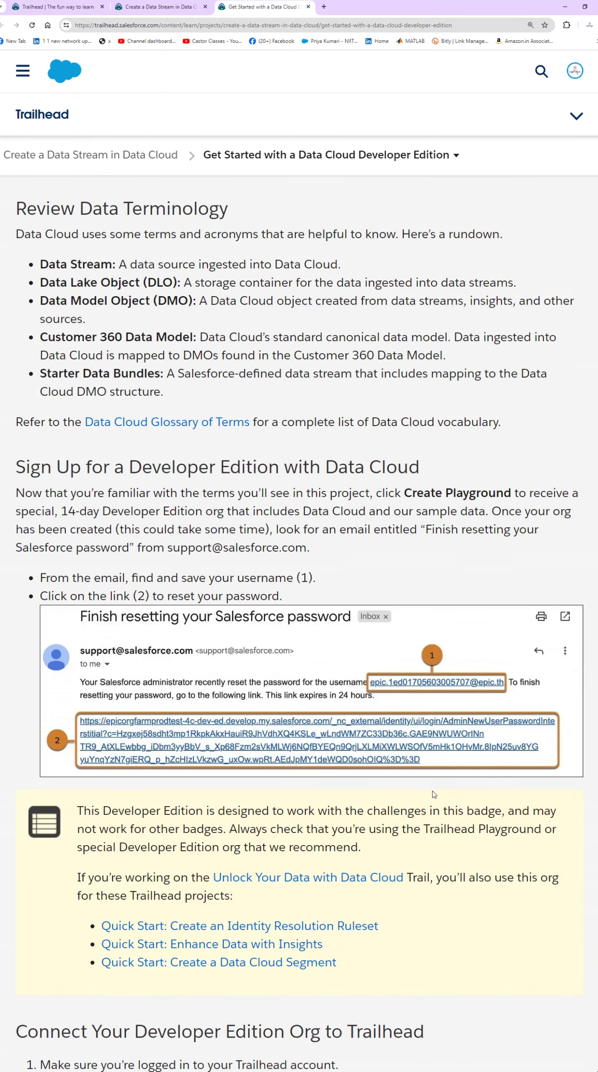
pyautogui.scroll(-20, 433, 794)
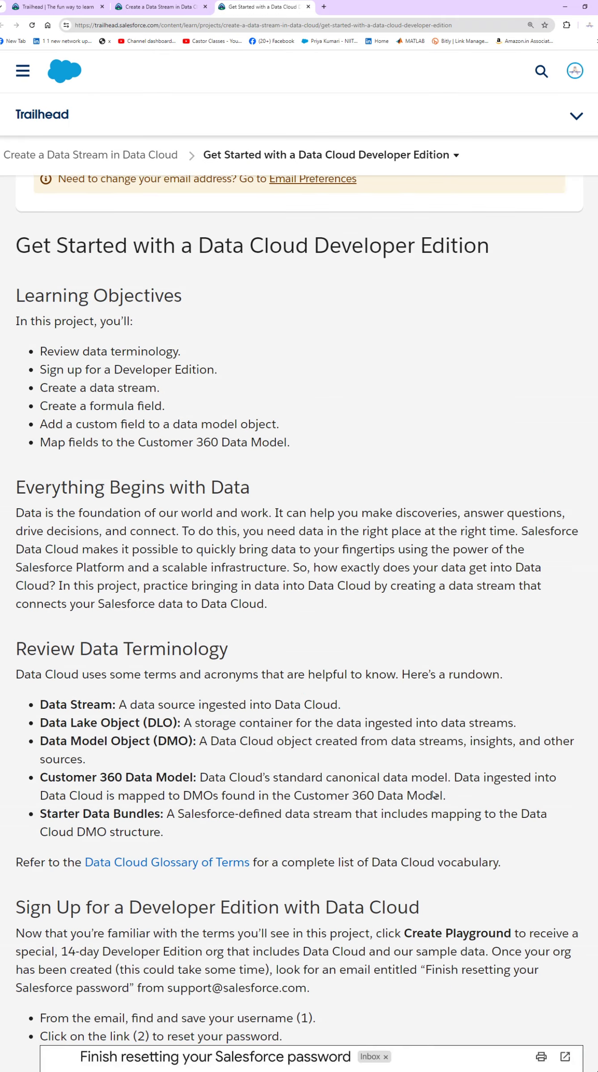
pyautogui.scroll(-4, 433, 794)
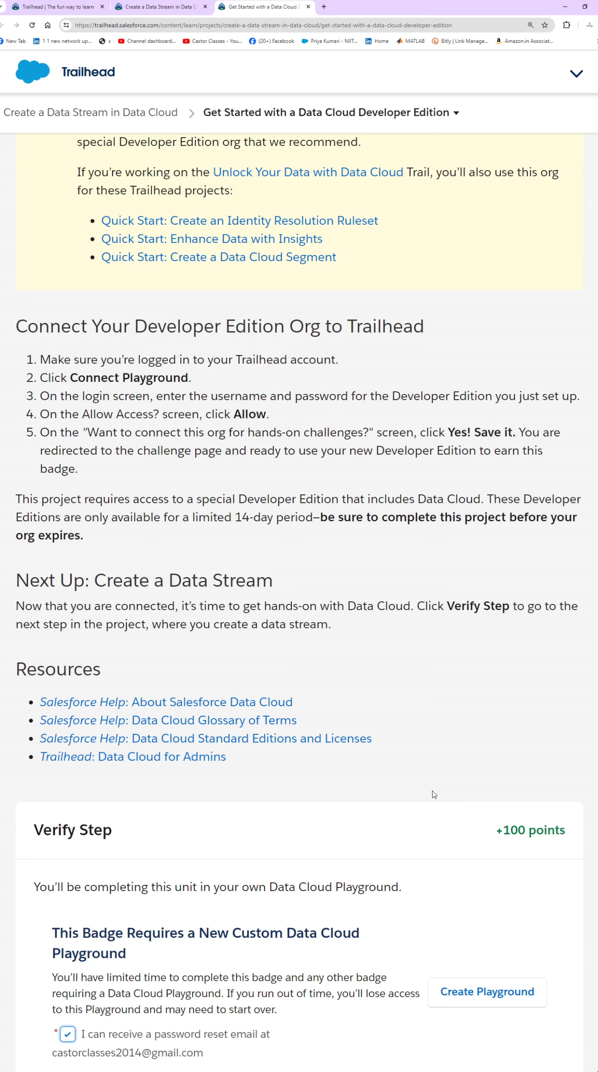
pyautogui.scroll(-3, 434, 794)
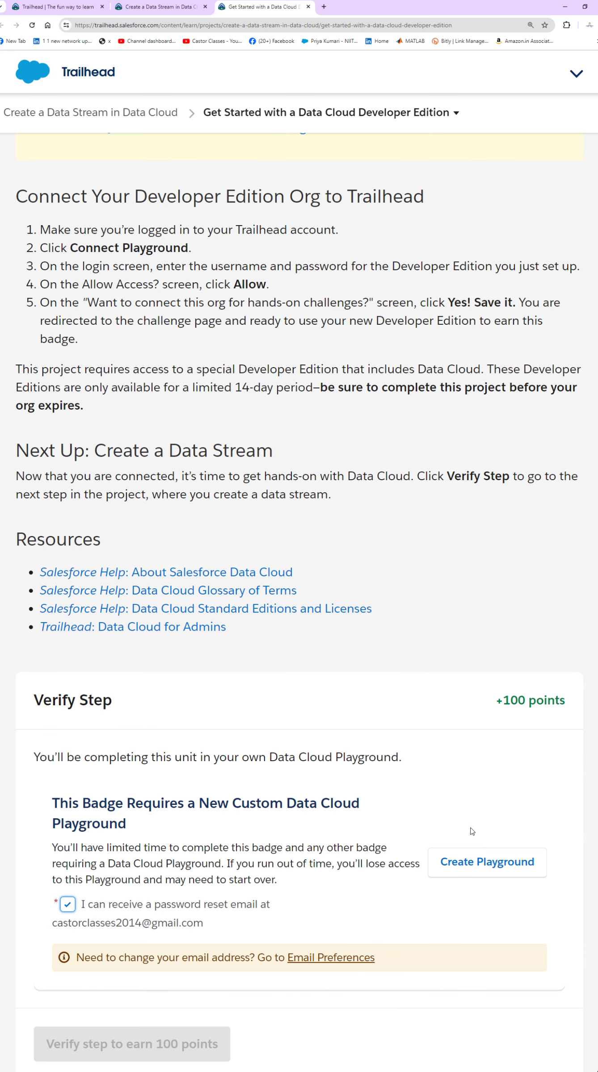
pyautogui.click(475, 862)
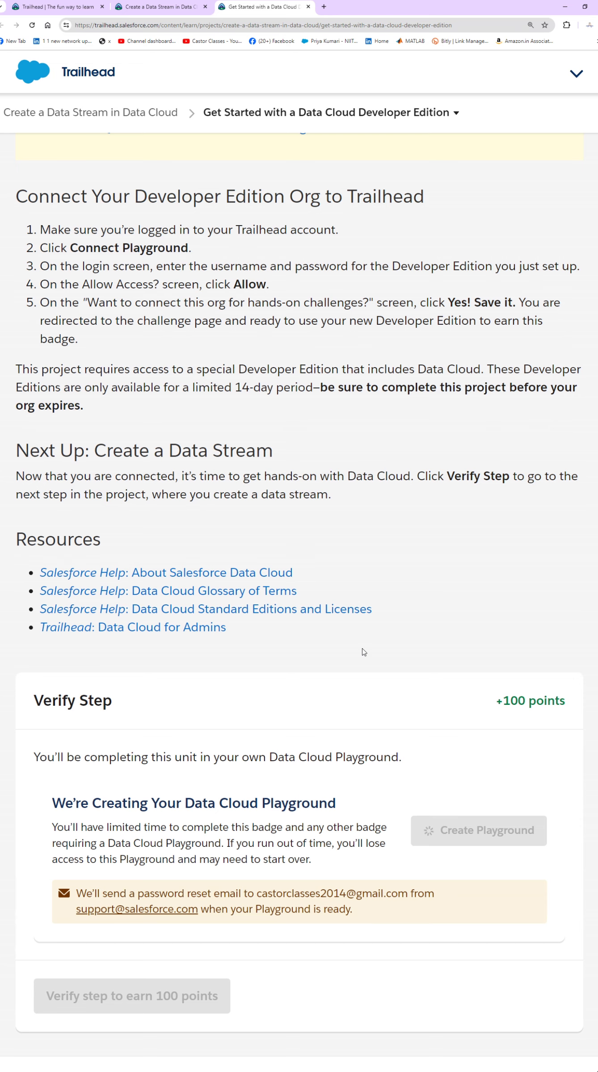
pyautogui.click(324, 7)
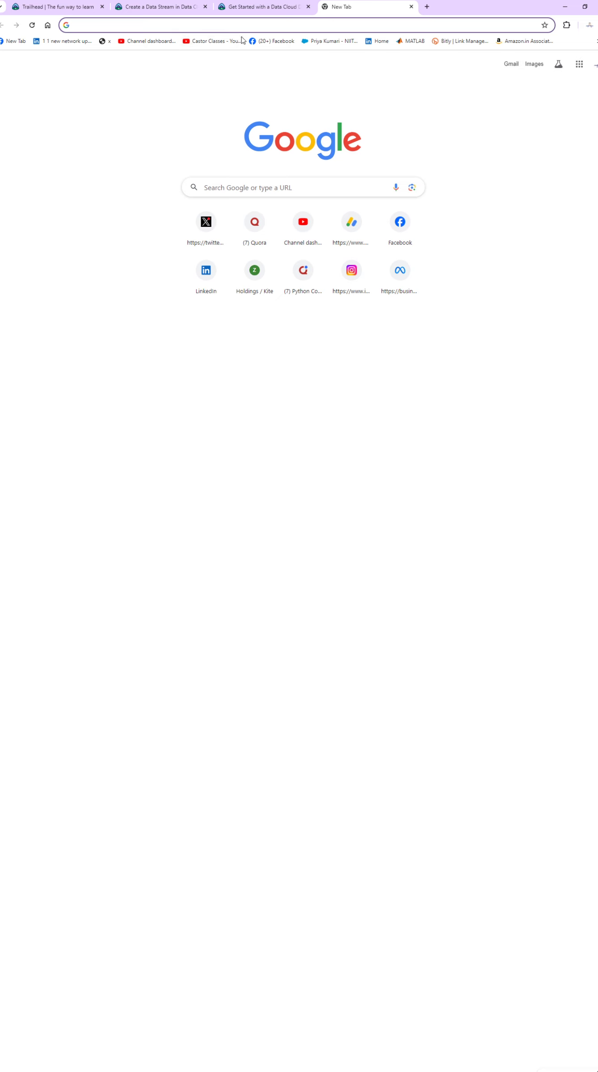
# Step: Open the 'Finish resetting your Salesforce password' email from Gmail's Updates category
pyautogui.write('g')
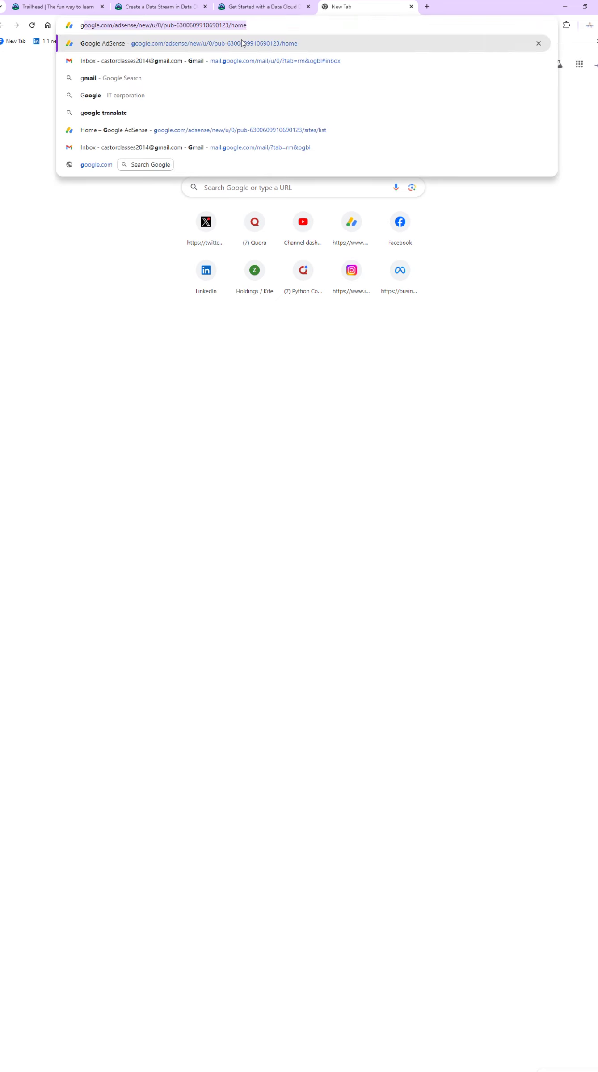
pyautogui.click(166, 62)
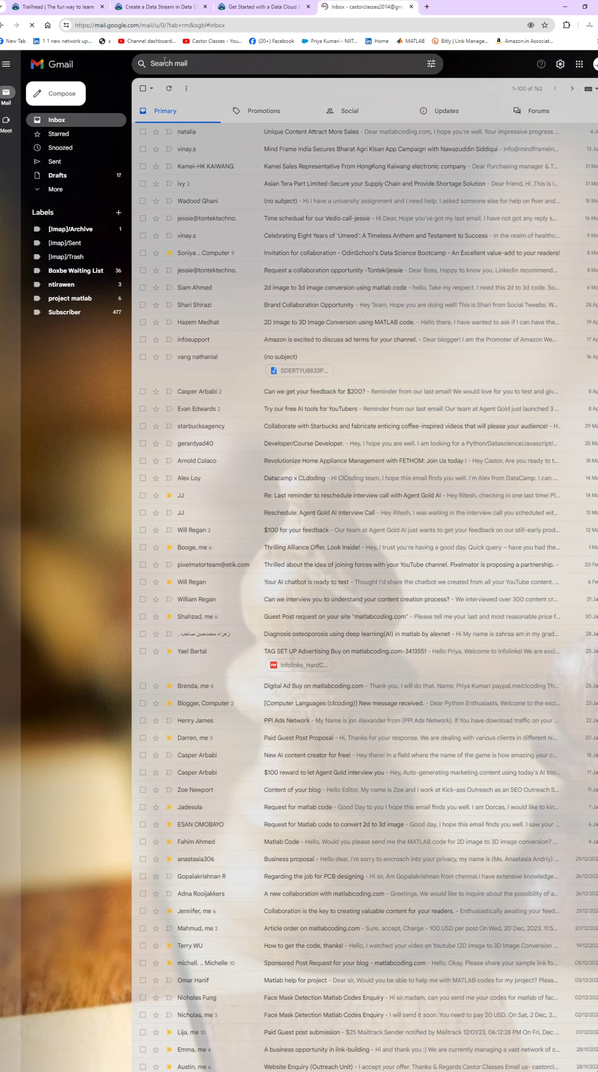
pyautogui.click(453, 117)
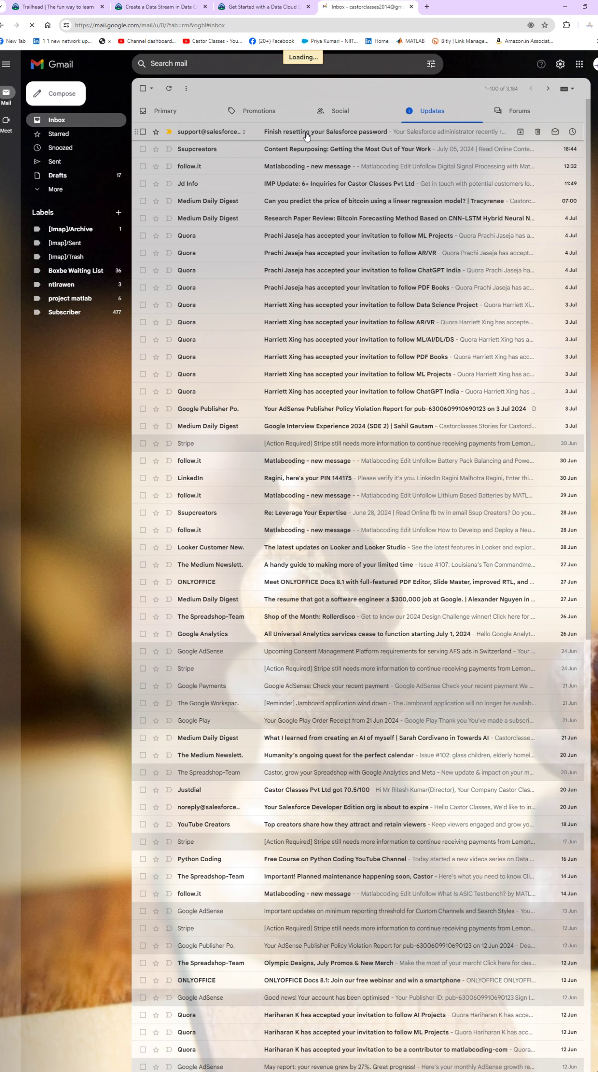
pyautogui.click(306, 133)
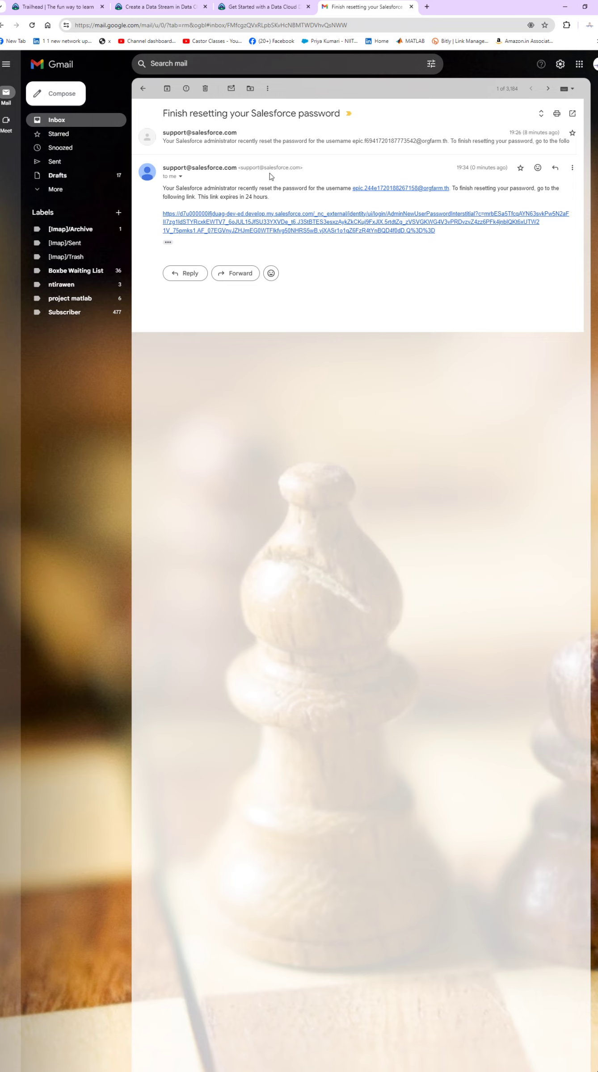
# Step: Follow the reset link, set and confirm a new password, and answer the security question
pyautogui.click(316, 226)
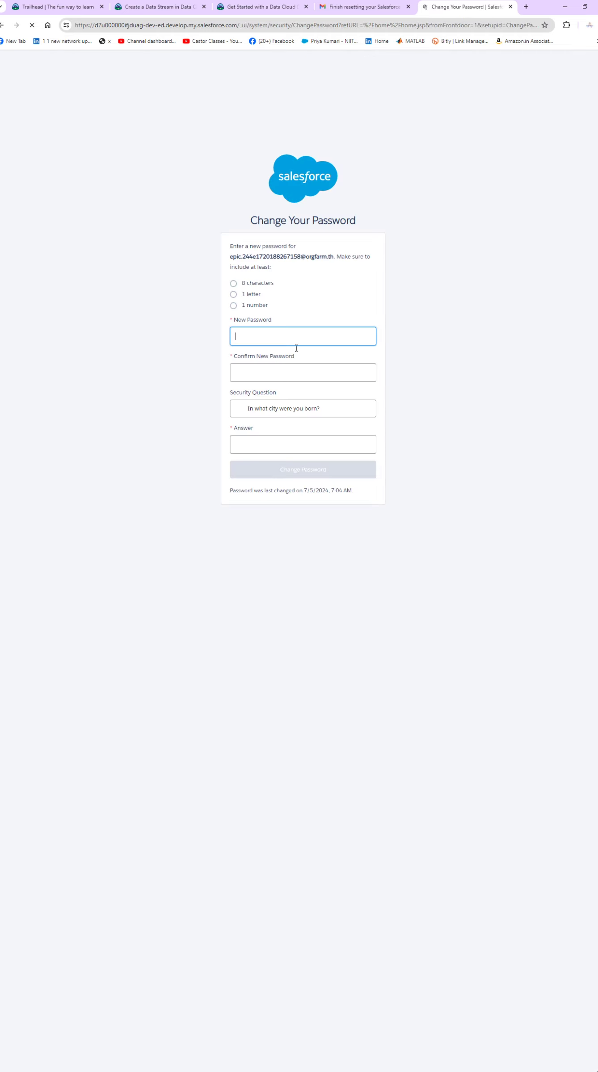
pyautogui.click(287, 341)
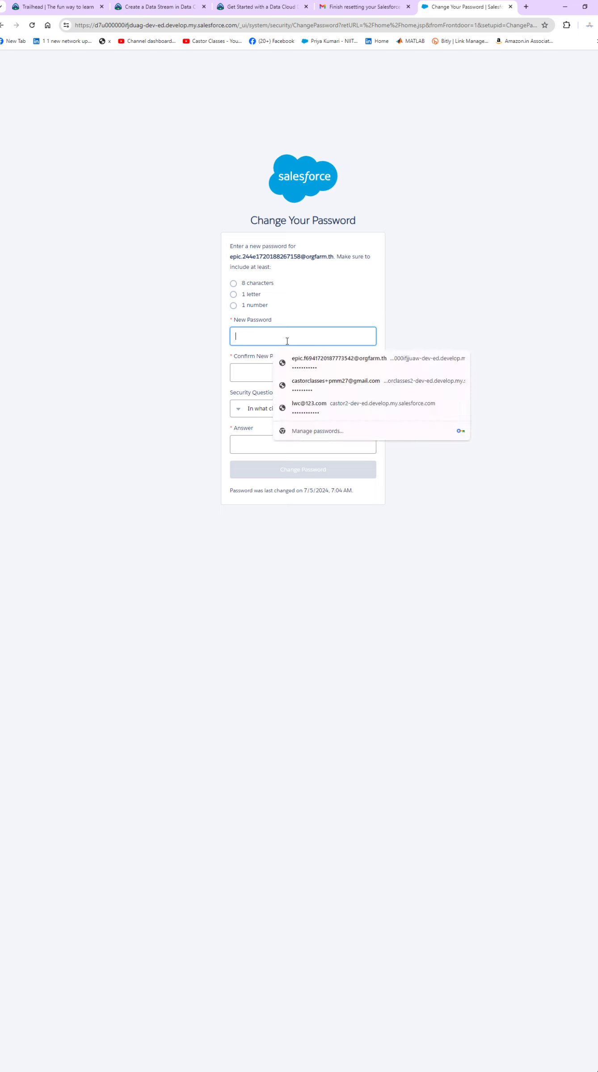
pyautogui.click(289, 366)
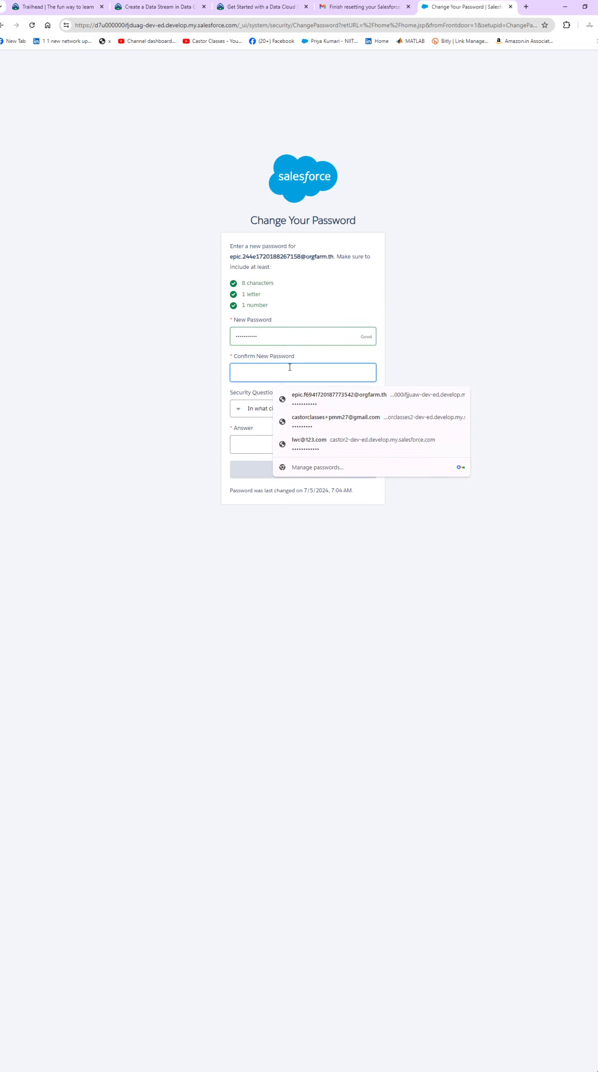
pyautogui.write('a')
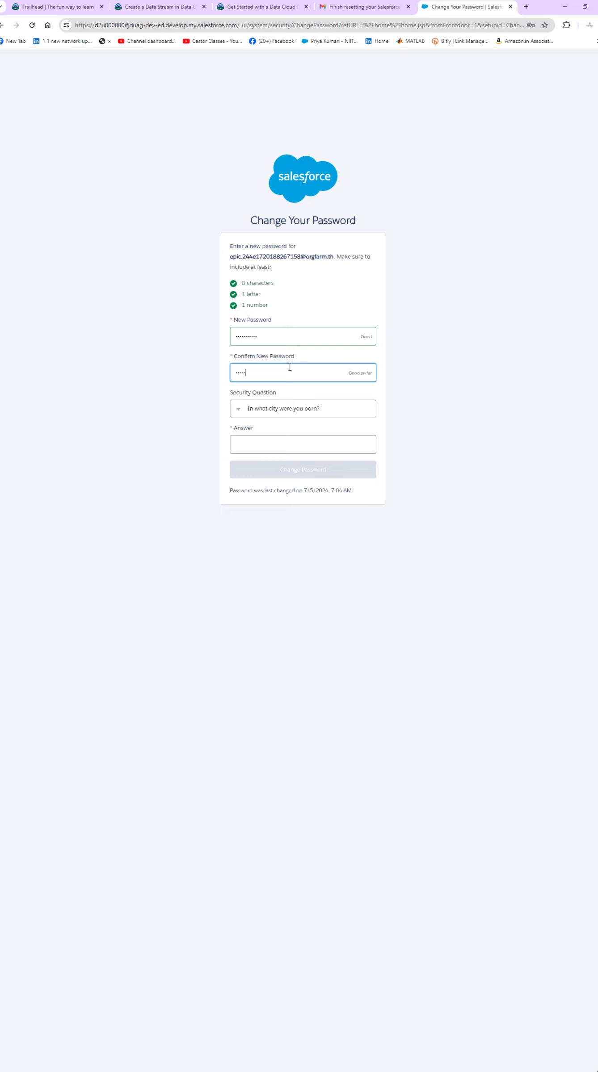
pyautogui.write('a')
pyautogui.click(304, 436)
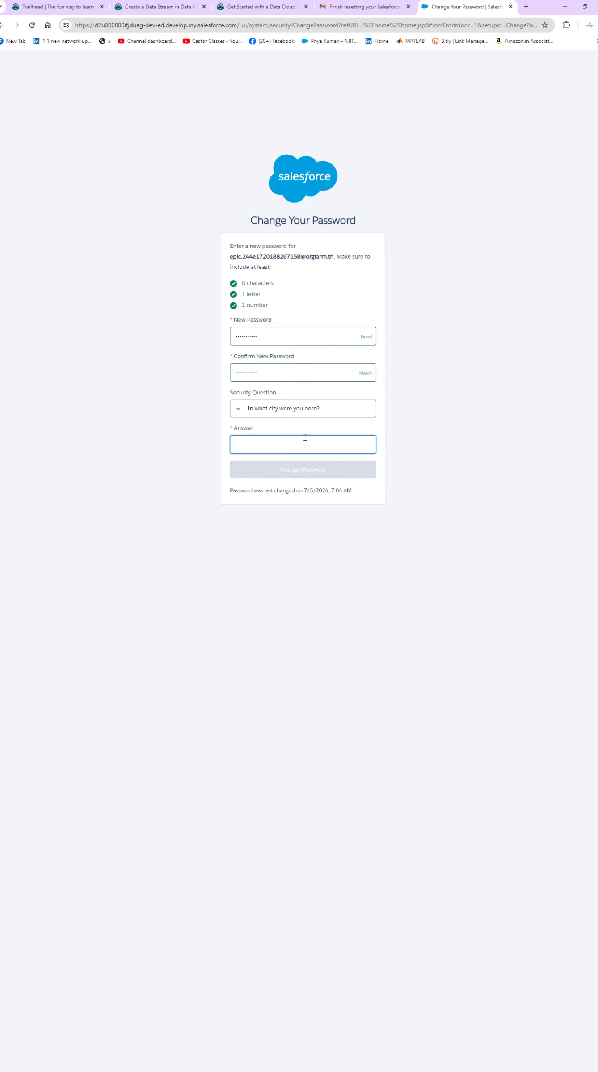
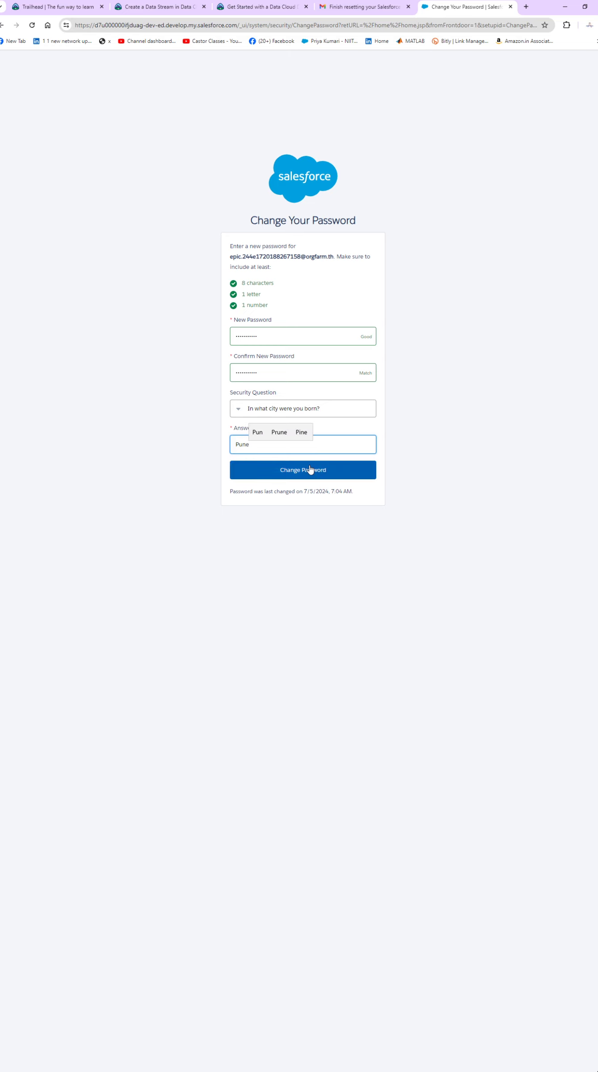
pyautogui.click(310, 469)
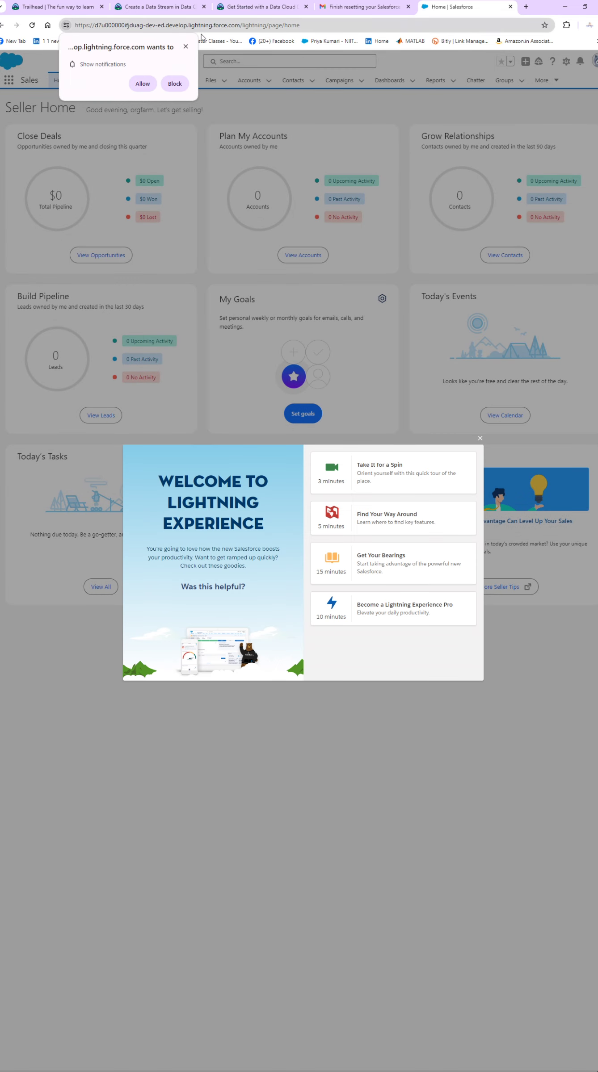
# Step: Allow Salesforce notifications and dismiss the Welcome to Lightning Experience dialog
pyautogui.click(261, 6)
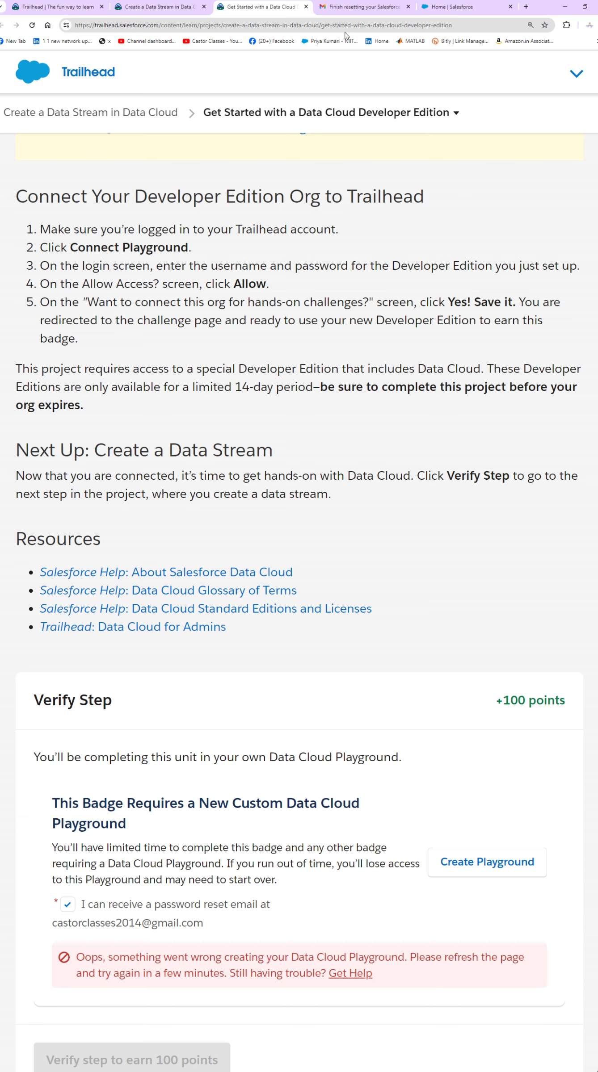
pyautogui.click(458, 6)
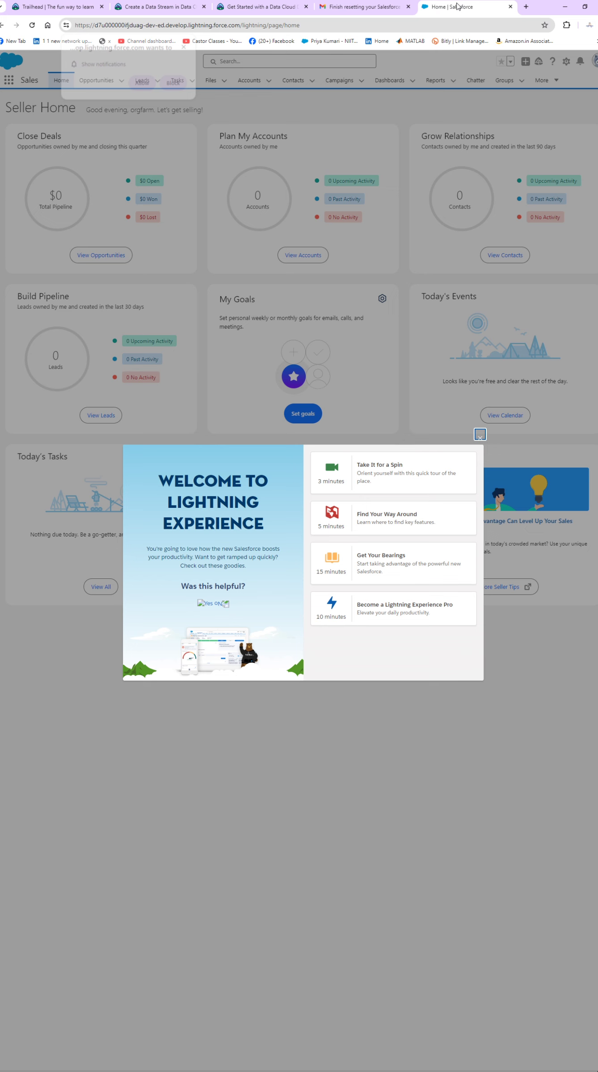
pyautogui.click(146, 84)
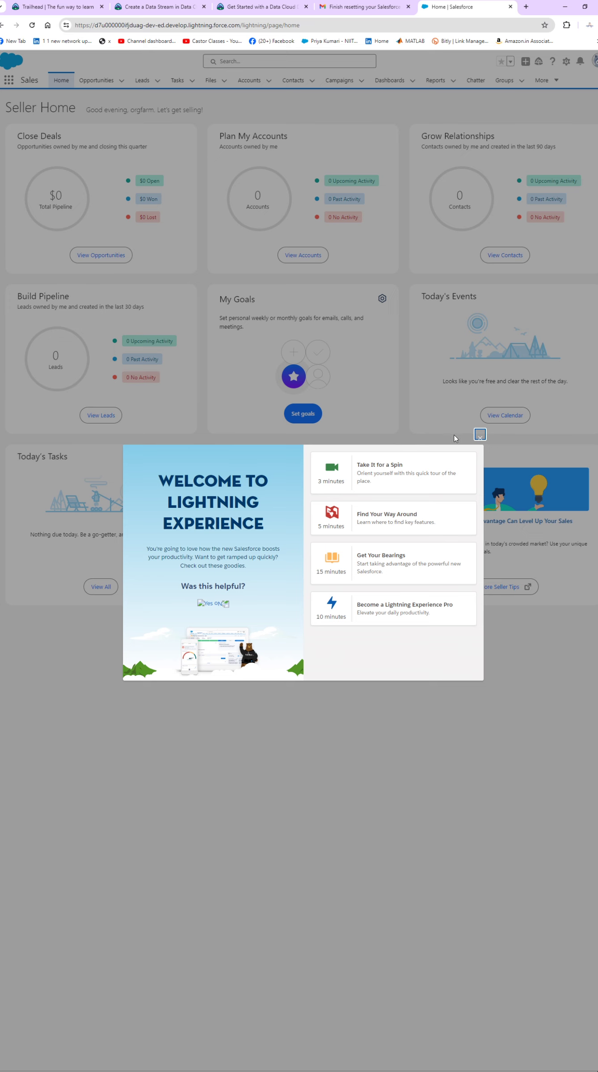
pyautogui.click(480, 436)
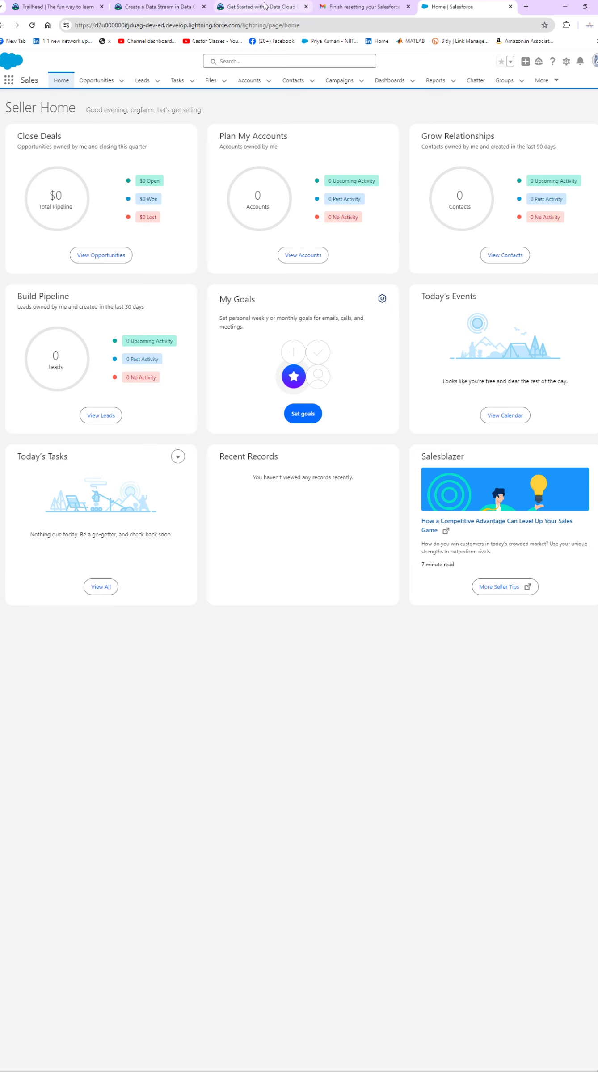
# Step: Reload the Trailhead Get Started page to clear the error and start connecting the playground
pyautogui.click(264, 6)
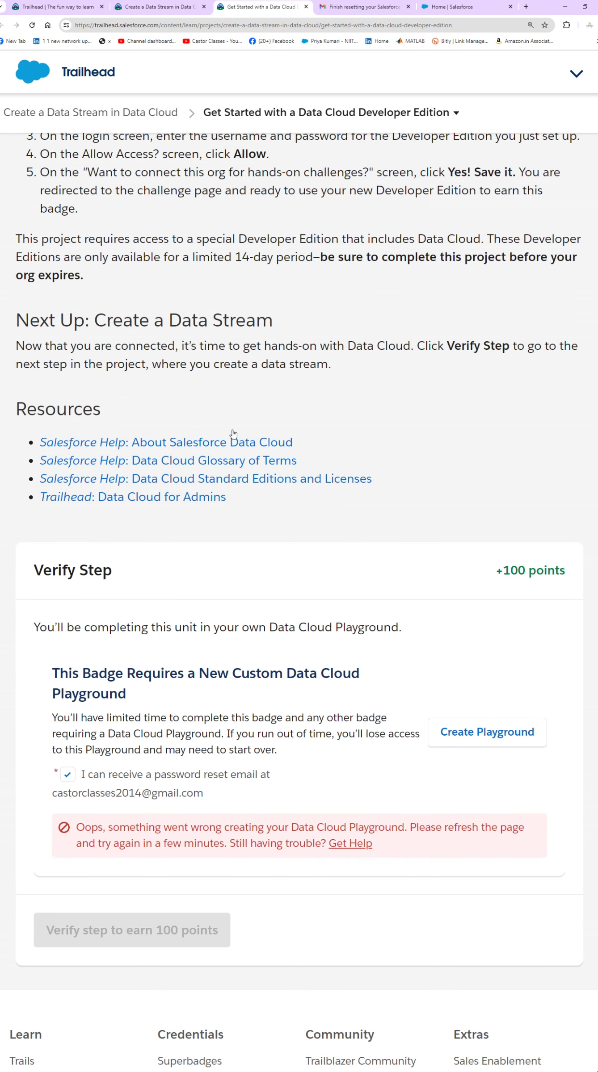
pyautogui.click(34, 27)
pyautogui.scroll(-15, 402, 446)
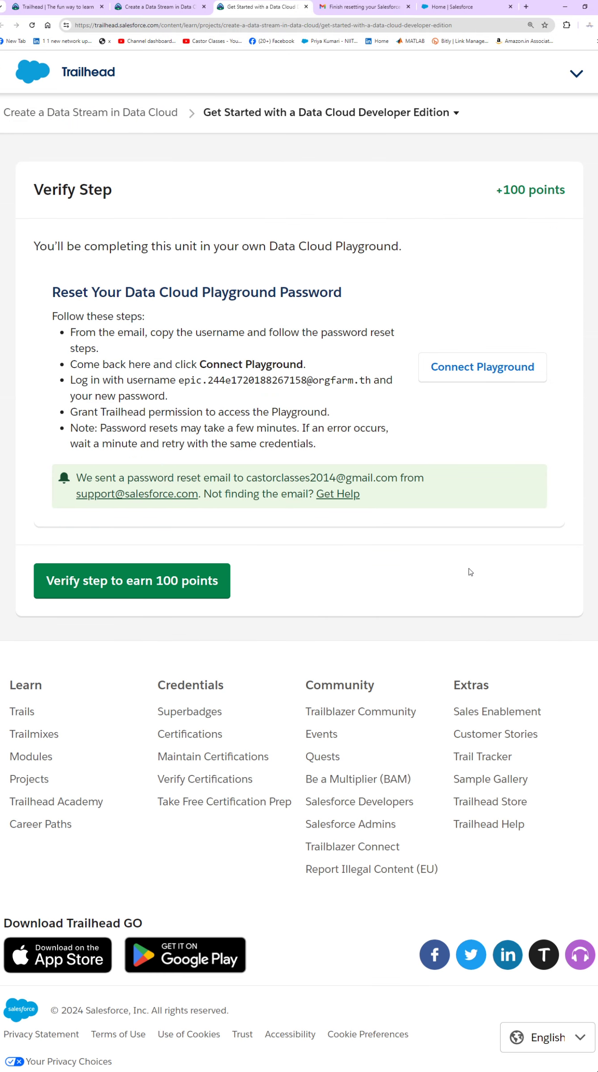
pyautogui.click(457, 372)
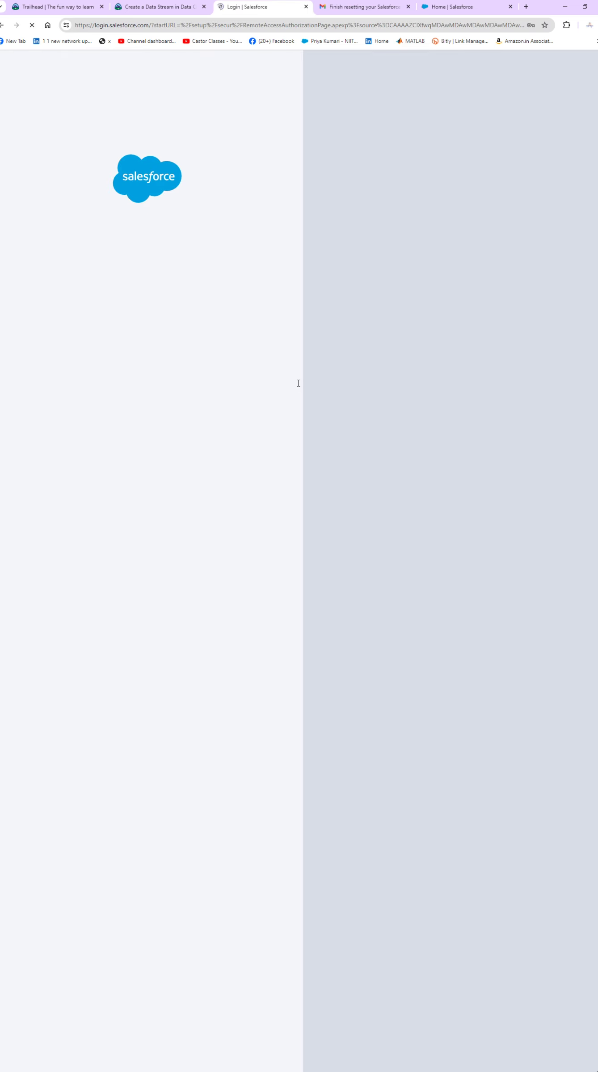
# Step: Log in with a different username, pasting the playground username copied from the reset email
pyautogui.click(117, 326)
pyautogui.click(339, 7)
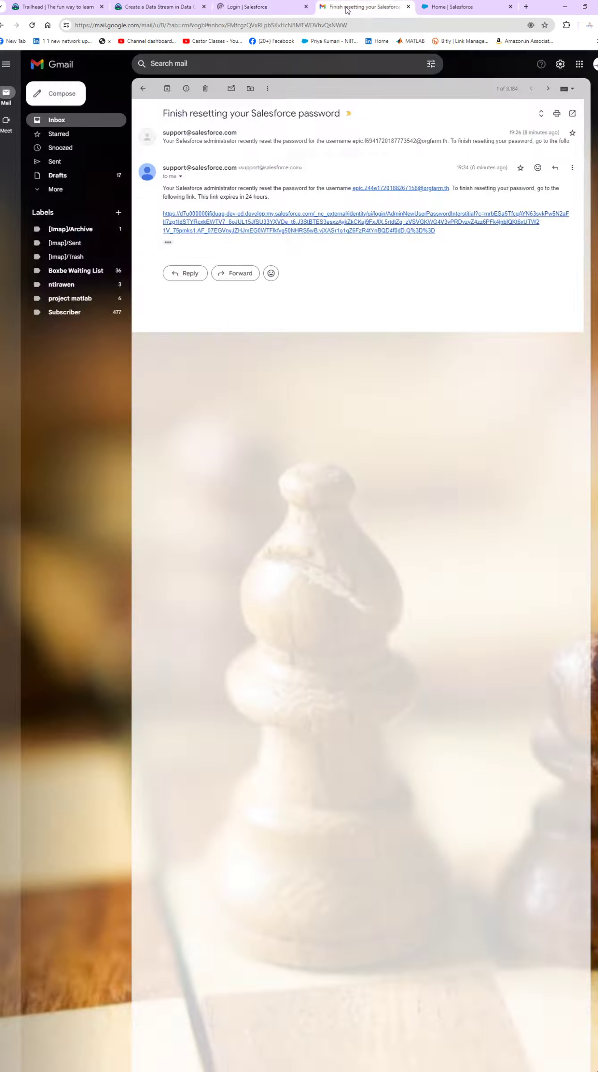
pyautogui.moveTo(351, 189); pyautogui.dragTo(448, 192)
pyautogui.hotkey('ctrl', 'c')
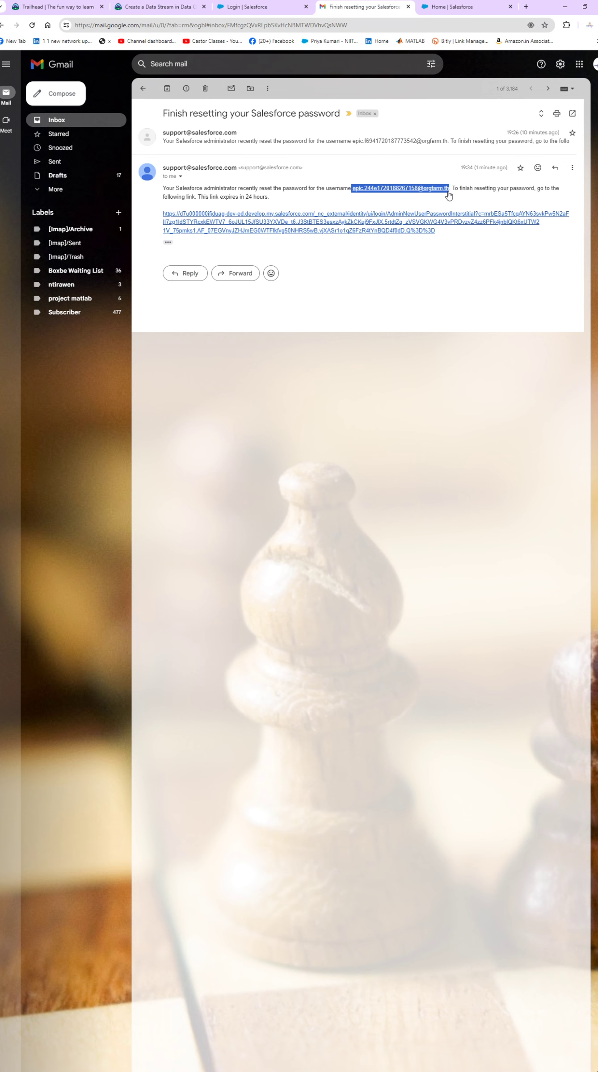
pyautogui.click(496, 7)
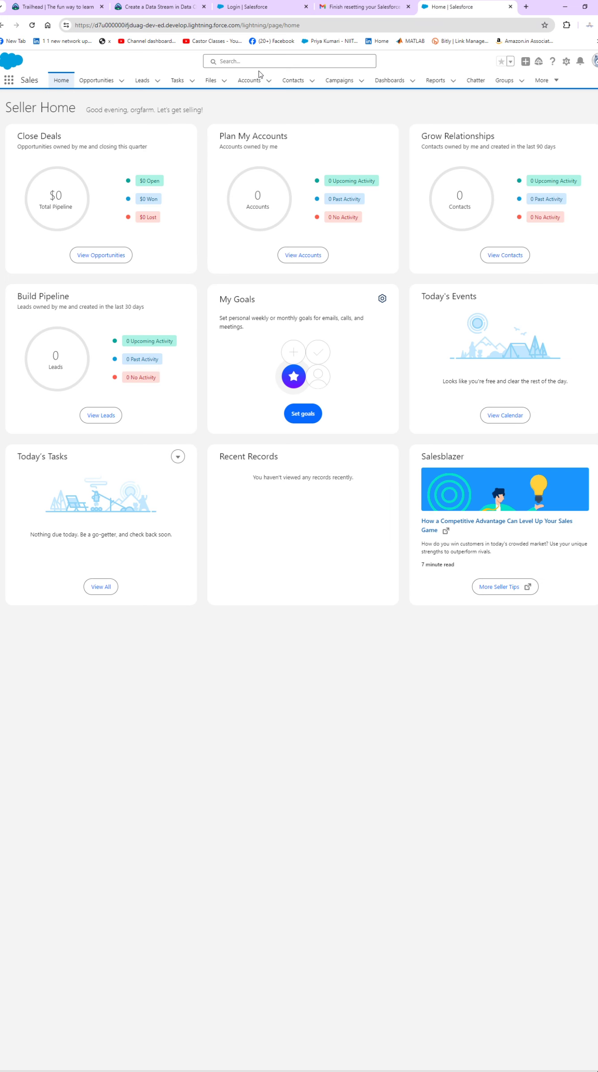
pyautogui.click(269, 5)
pyautogui.click(106, 239)
pyautogui.hotkey('ctrl', 'v')
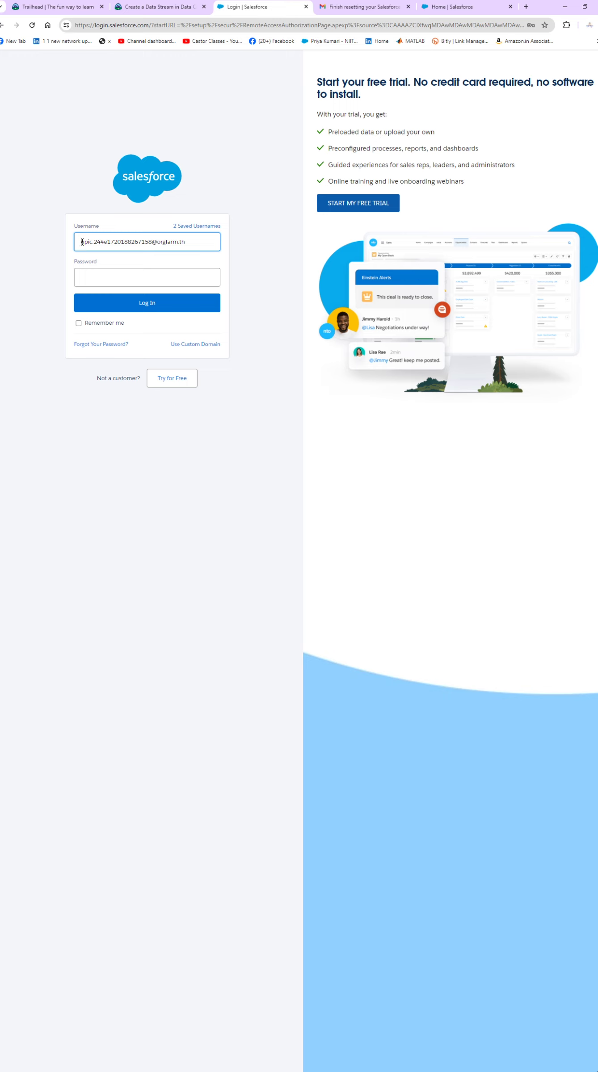
pyautogui.click(82, 243)
pyautogui.press('BackSpace')
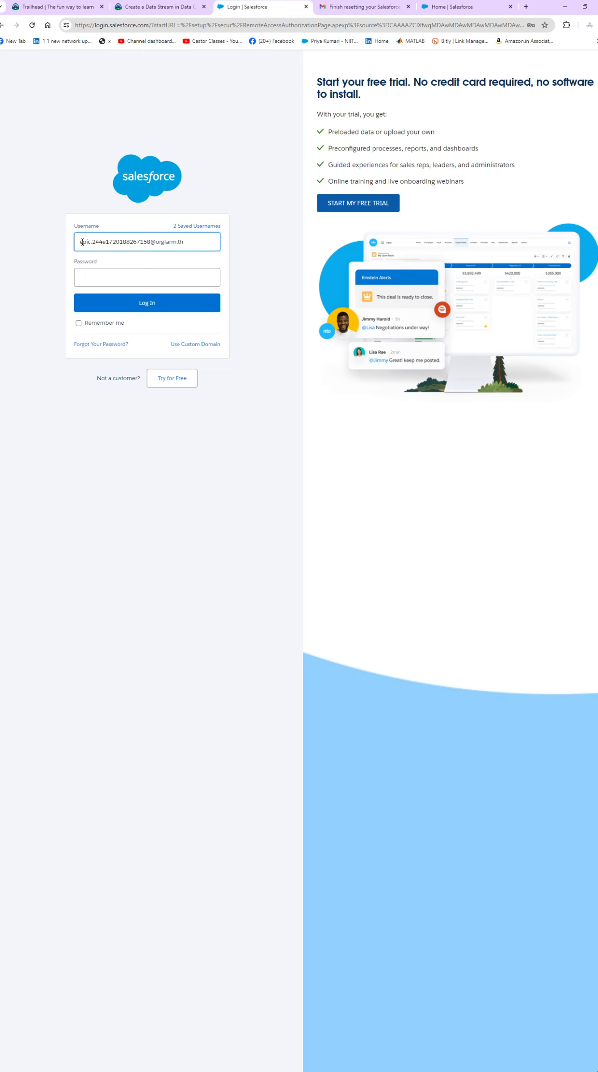